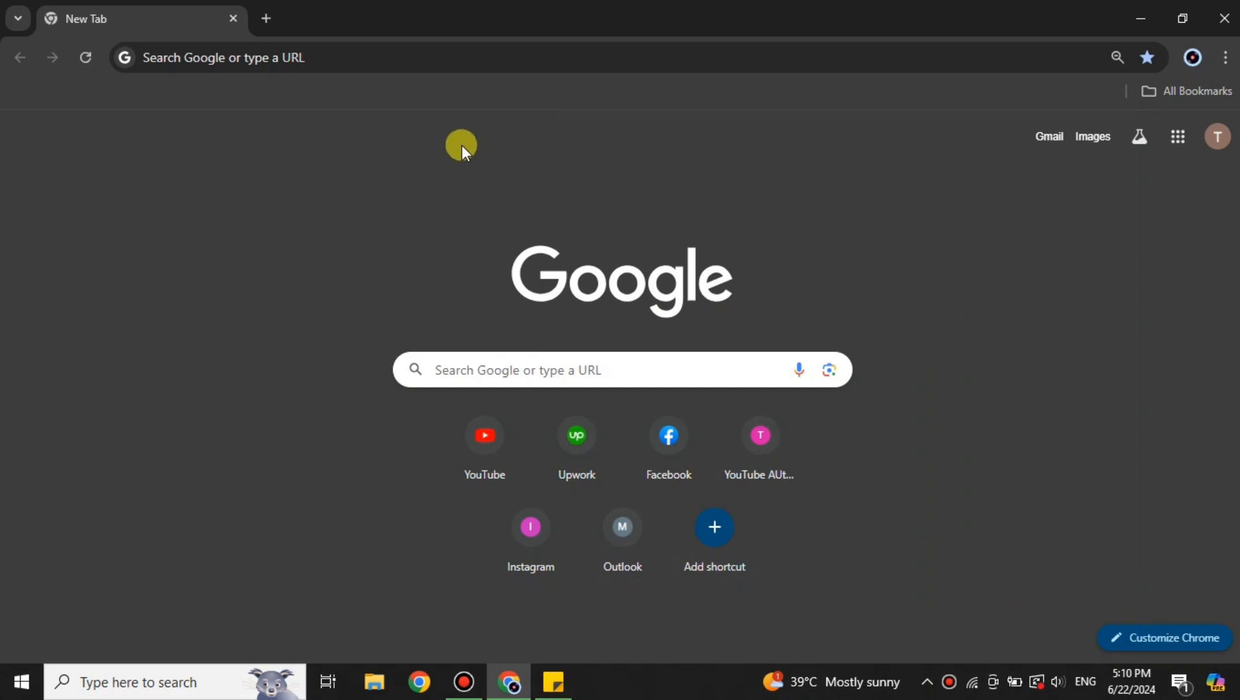
Search Google for "leonardo ai", open the official Leonardo AI website, and launch its web app.
click(324, 59)
click(318, 91)
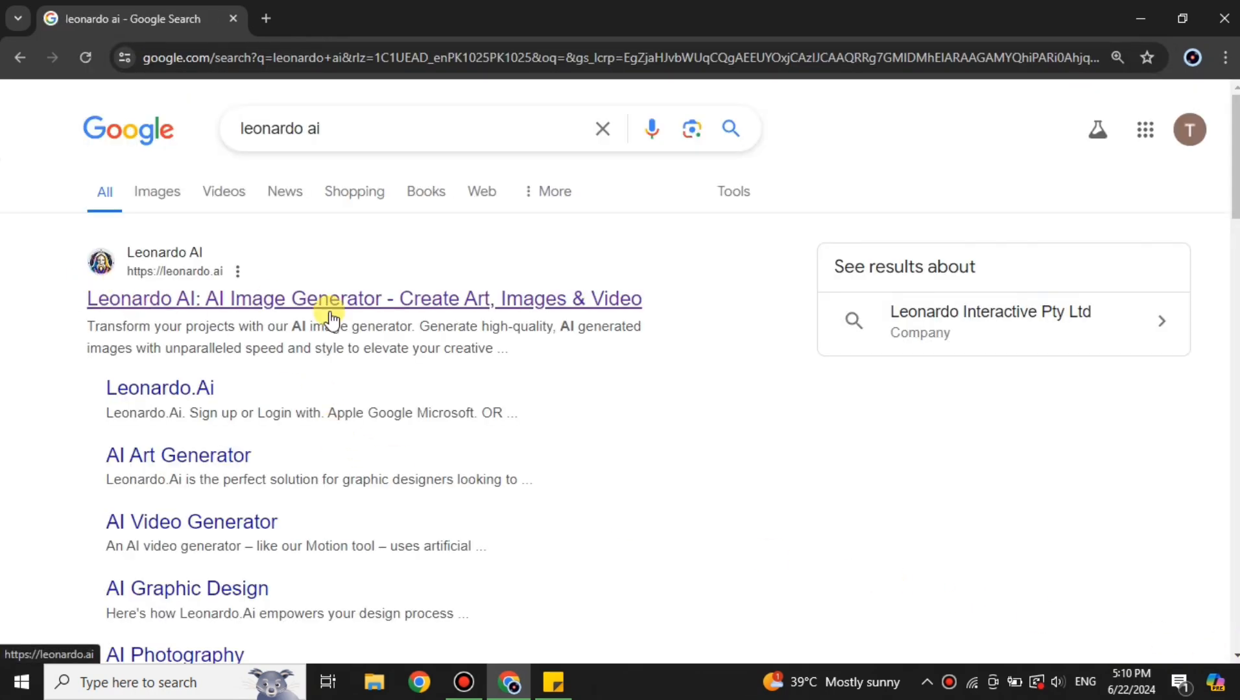
click(314, 299)
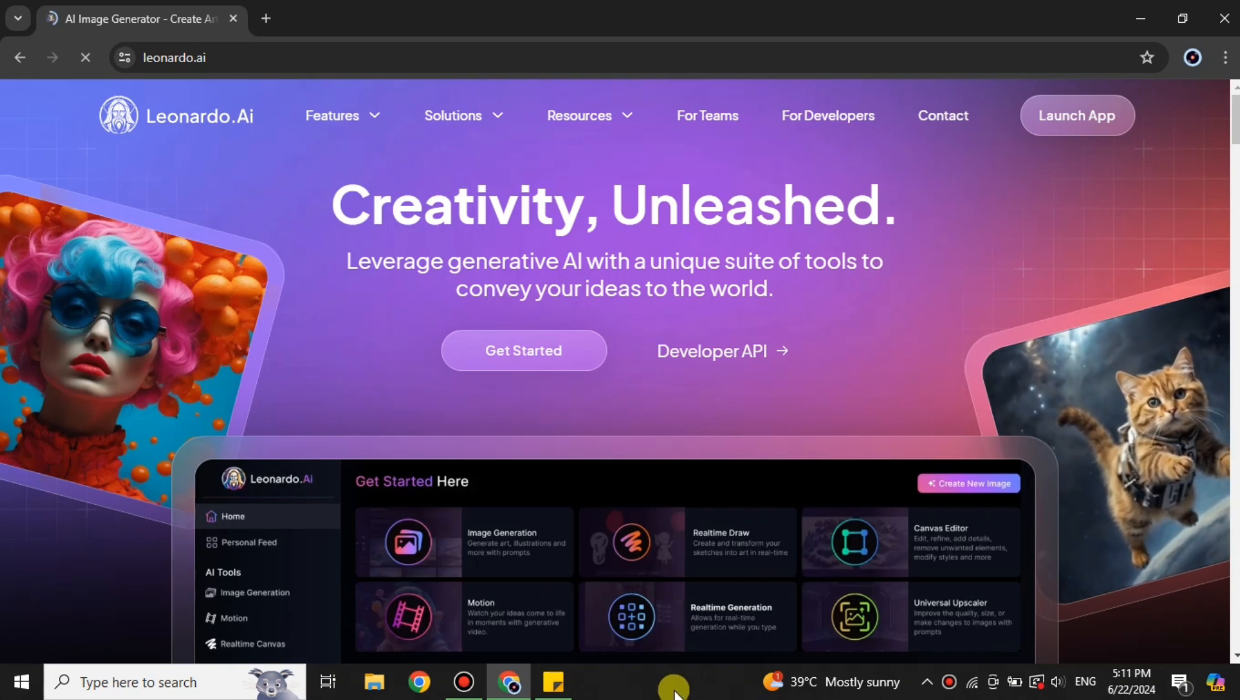
click(1098, 117)
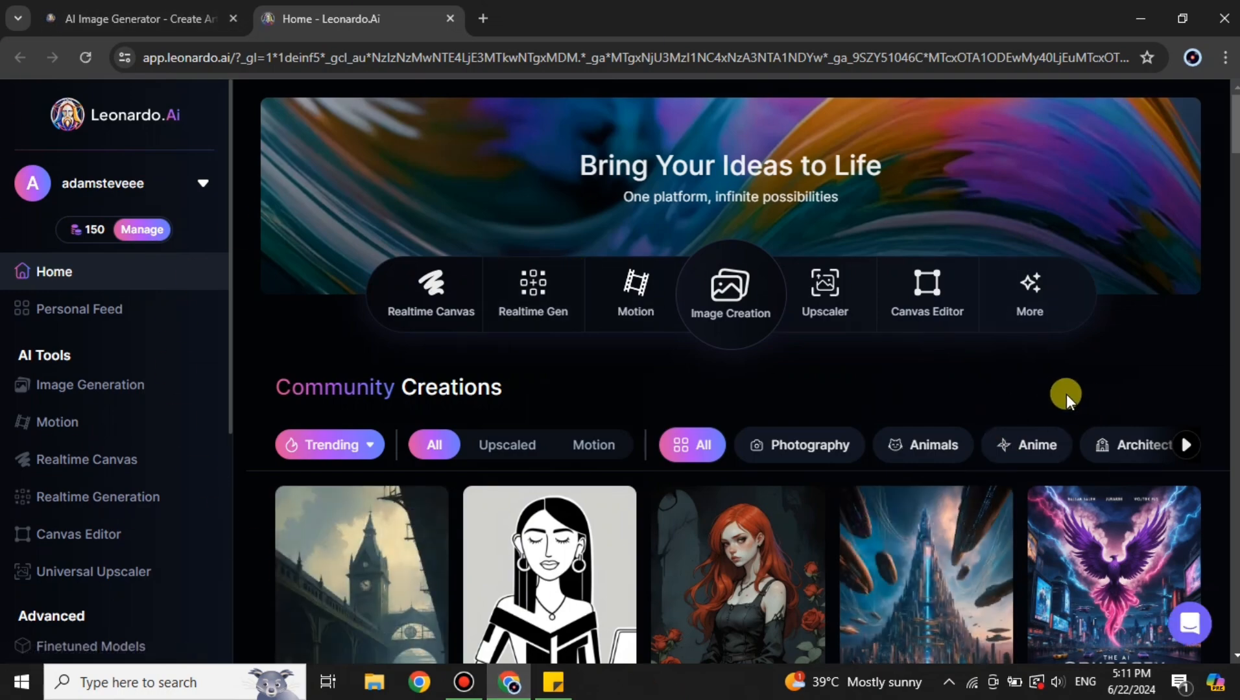
Browse the Community Creations gallery on the home page.
scroll(1097, 410, down, 6)
scroll(768, 480, down, 9)
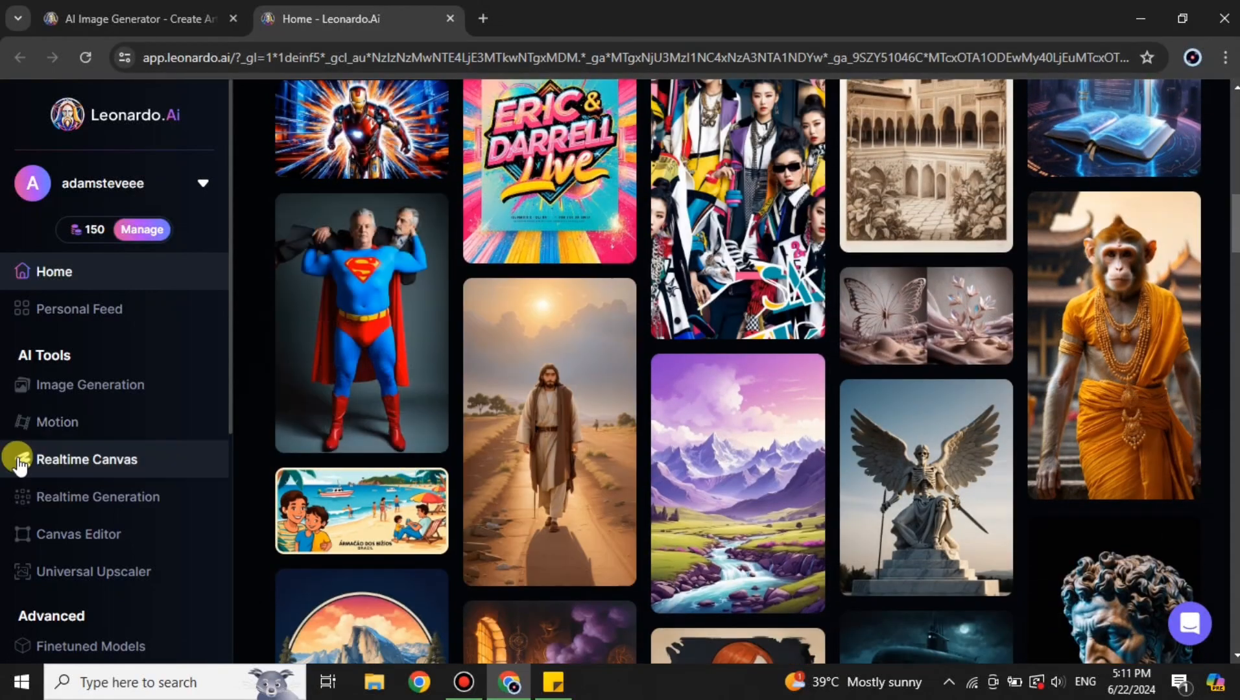
scroll(804, 483, down, 5)
scroll(805, 483, down, 7)
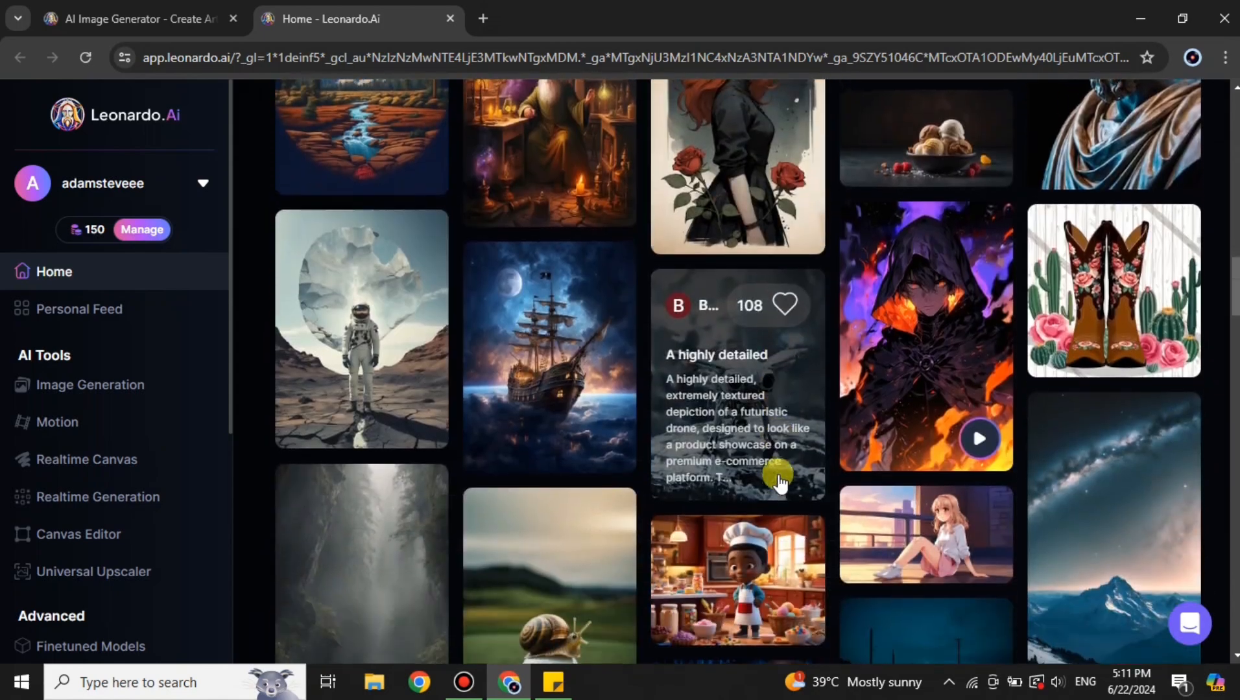
scroll(694, 522, down, 7)
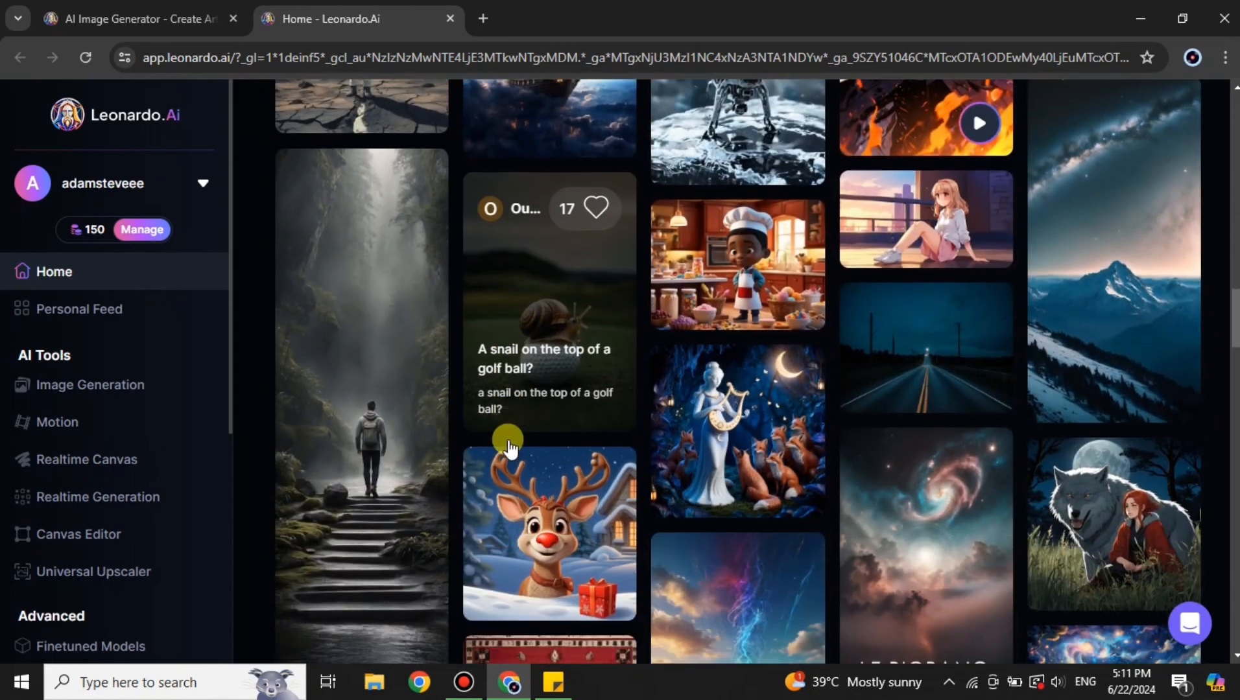
scroll(793, 450, down, 10)
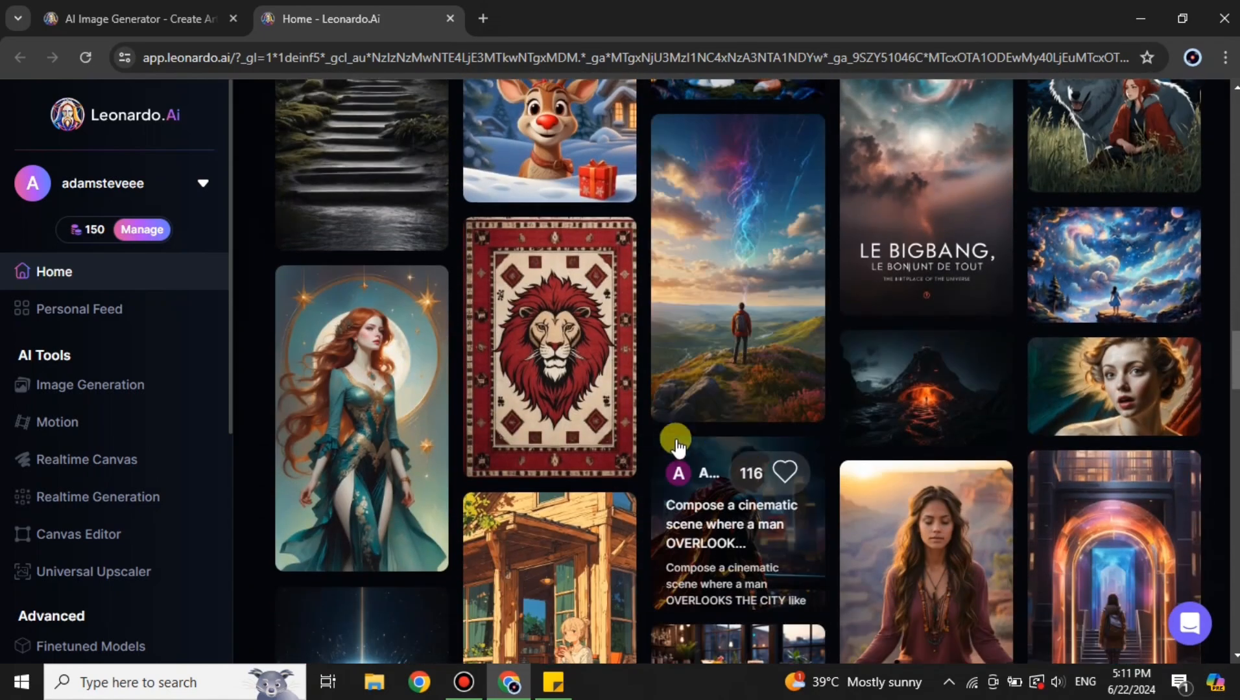
scroll(627, 457, up, 20)
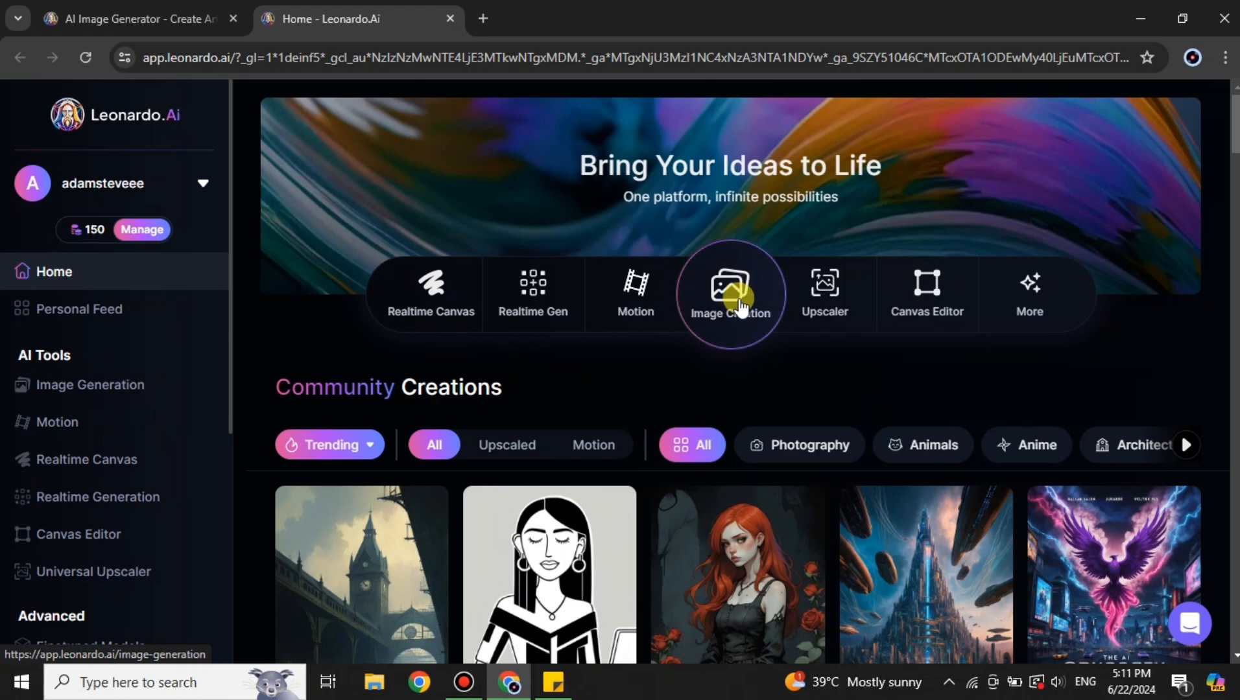
Open the Image Creation tool and dismiss the quick tour offer.
click(741, 305)
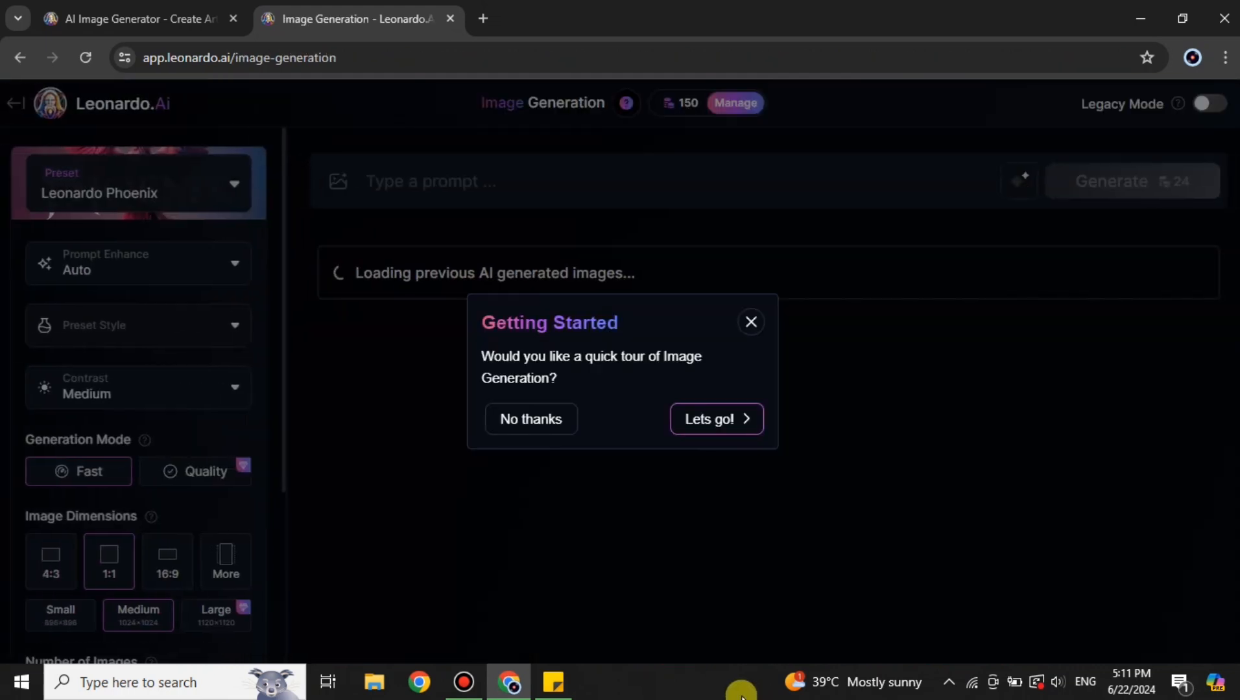
click(752, 323)
click(745, 163)
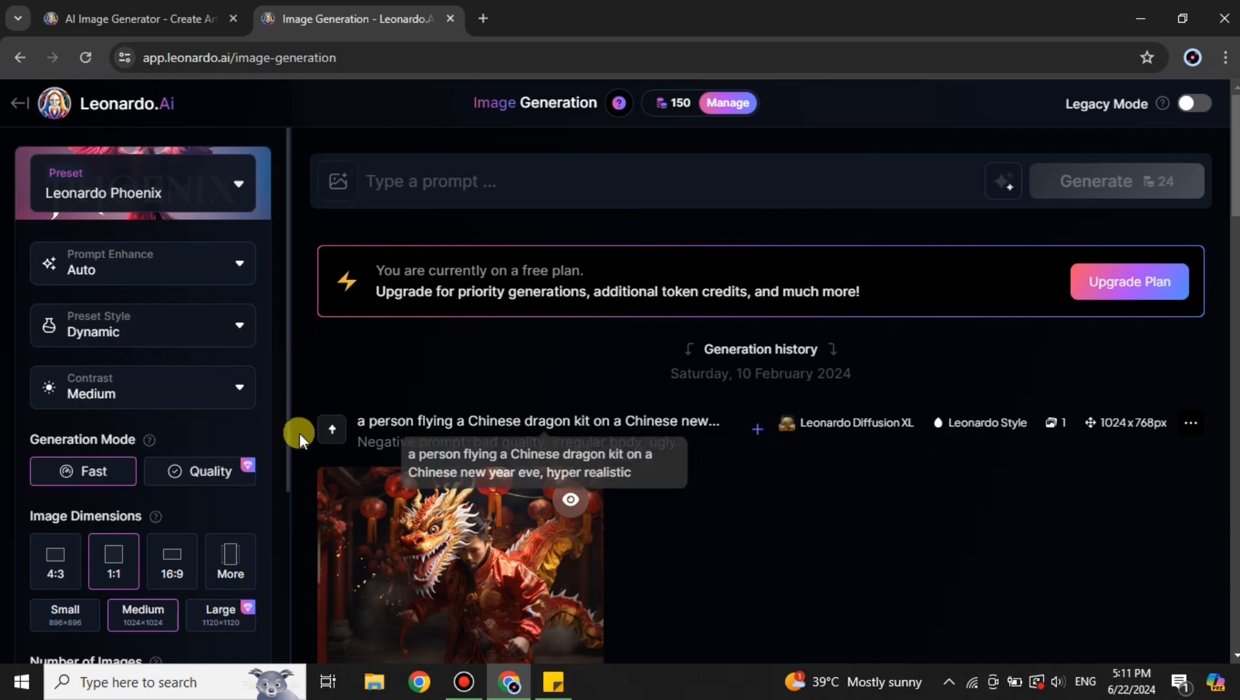
Look through the previously generated images and their prompts in the generation history.
scroll(749, 466, down, 3)
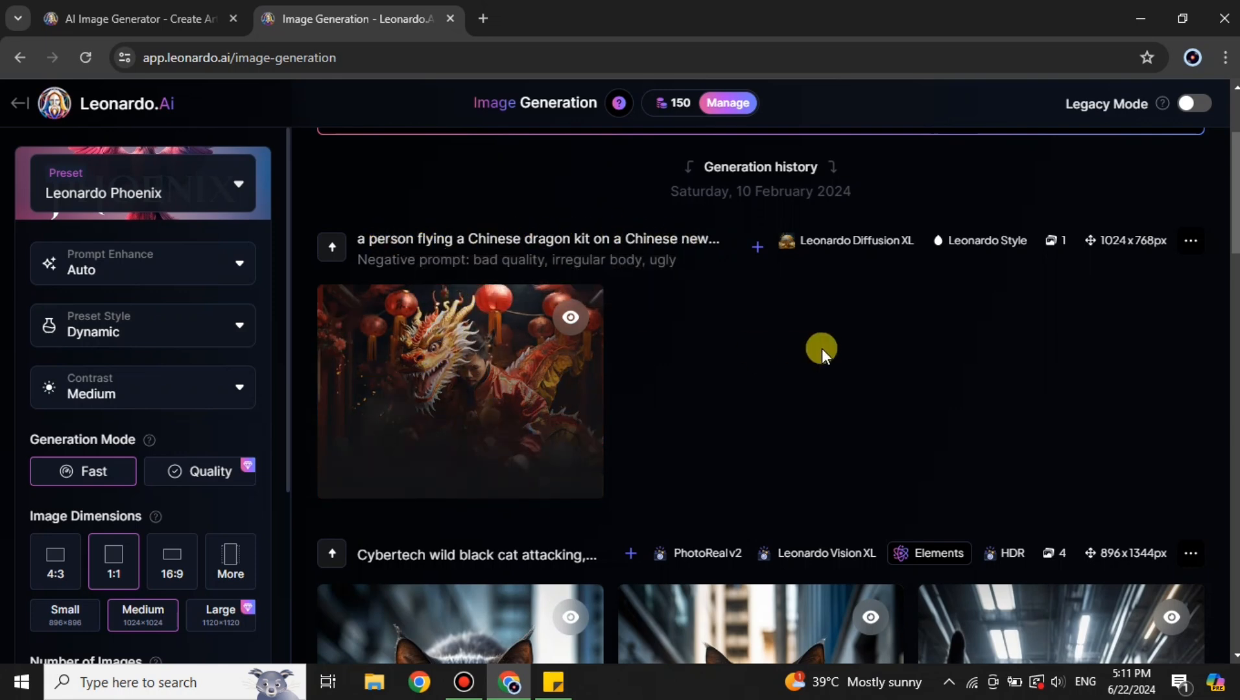
scroll(822, 347, down, 3)
scroll(822, 347, down, 1)
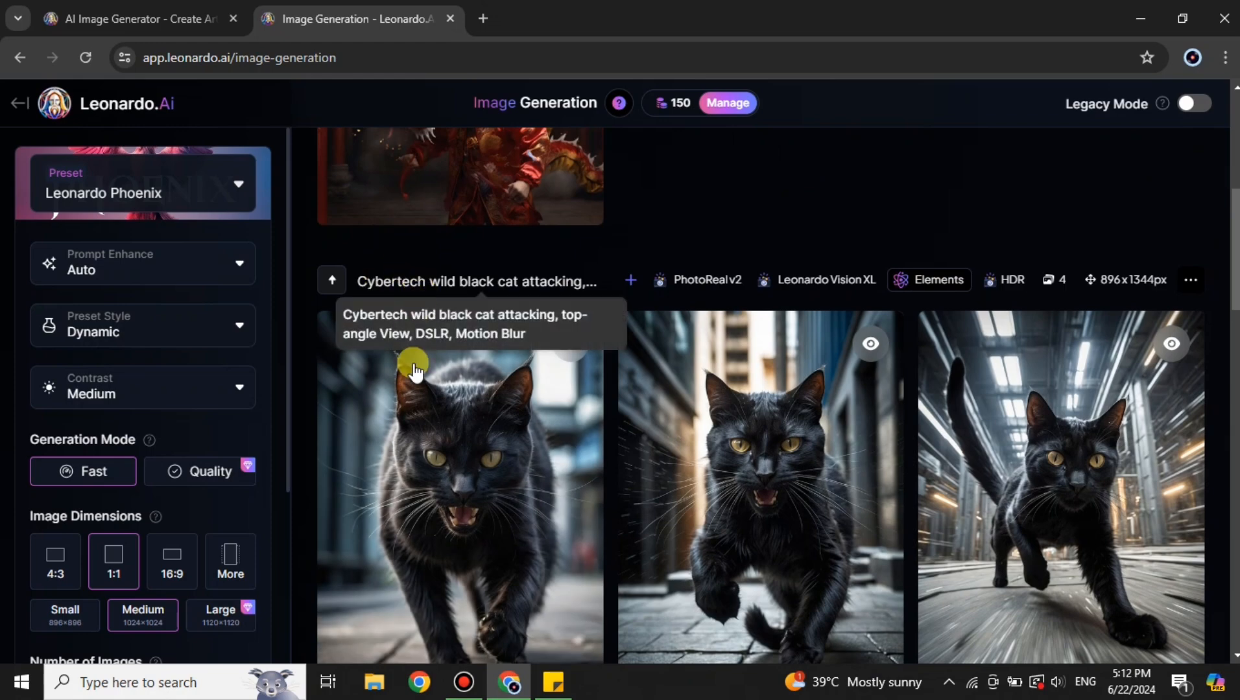
scroll(930, 416, down, 5)
scroll(930, 418, down, 10)
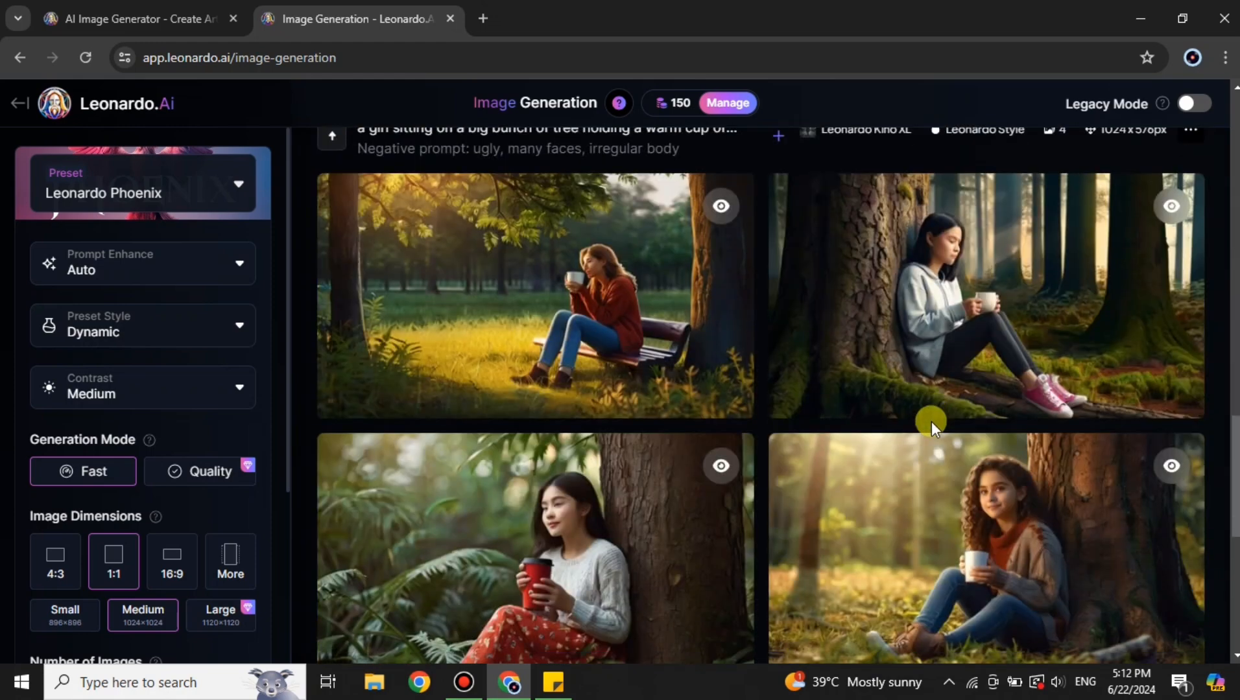
scroll(930, 421, up, 20)
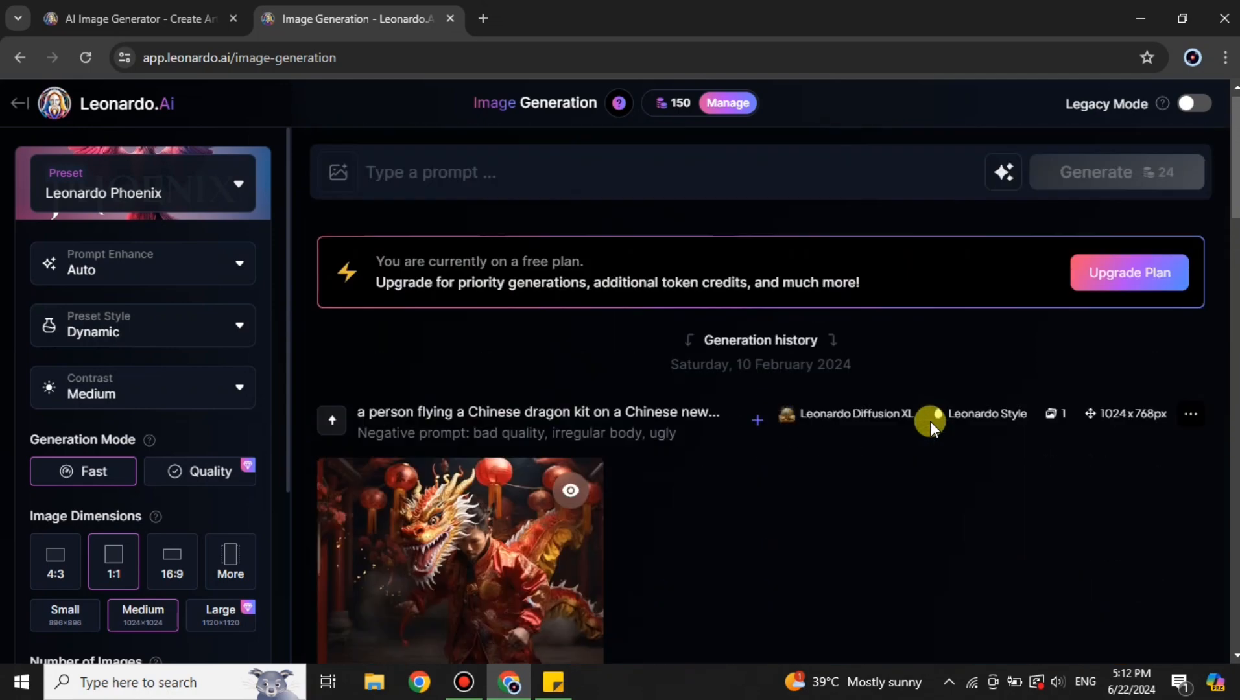
Enter the image prompt "a white cat with green eyes climbing on an apple tree".
click(437, 179)
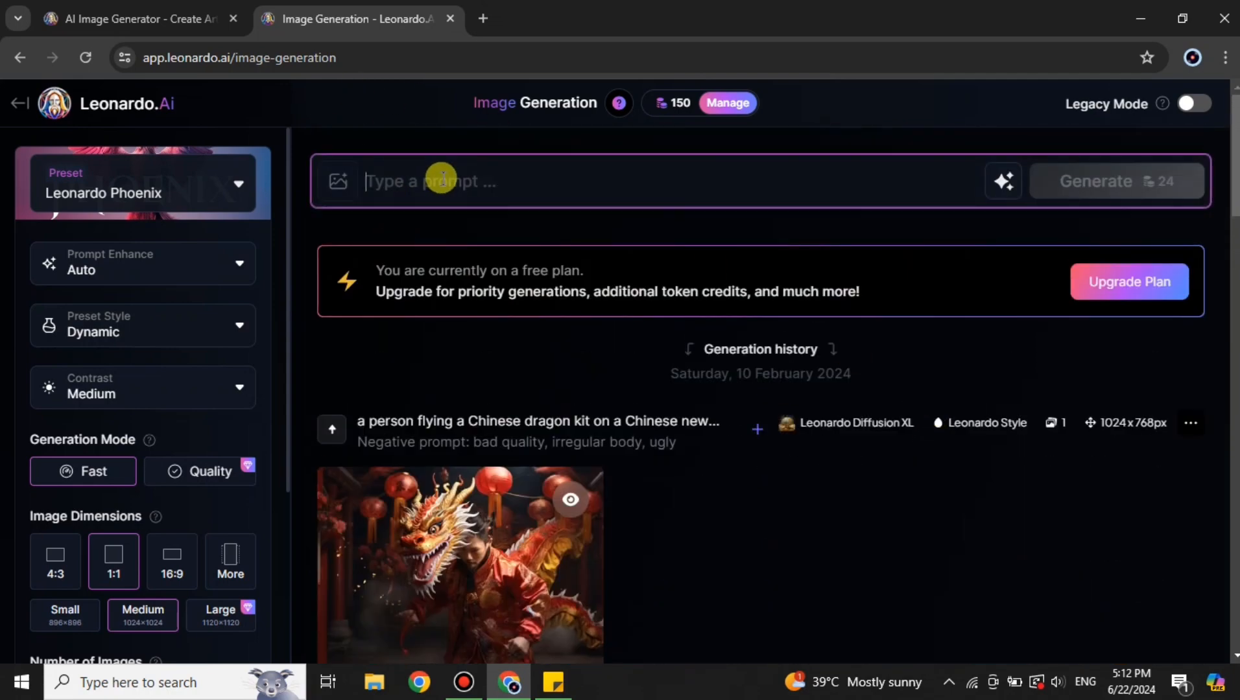
click(885, 135)
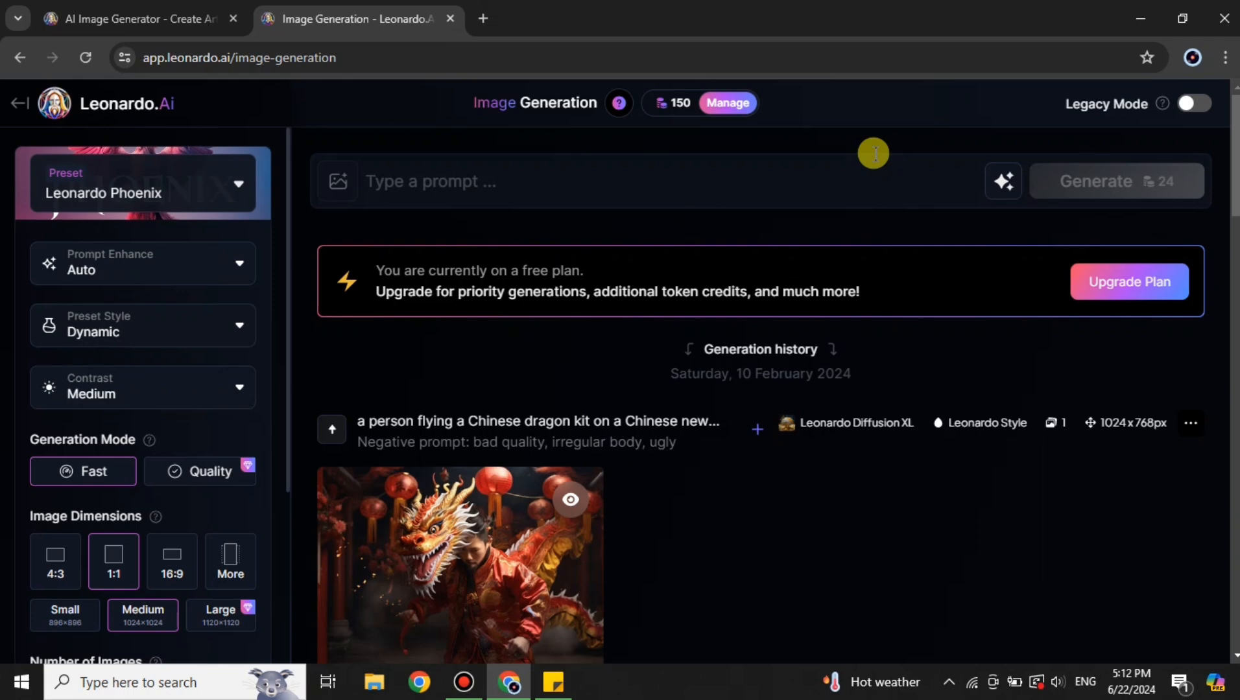
click(675, 159)
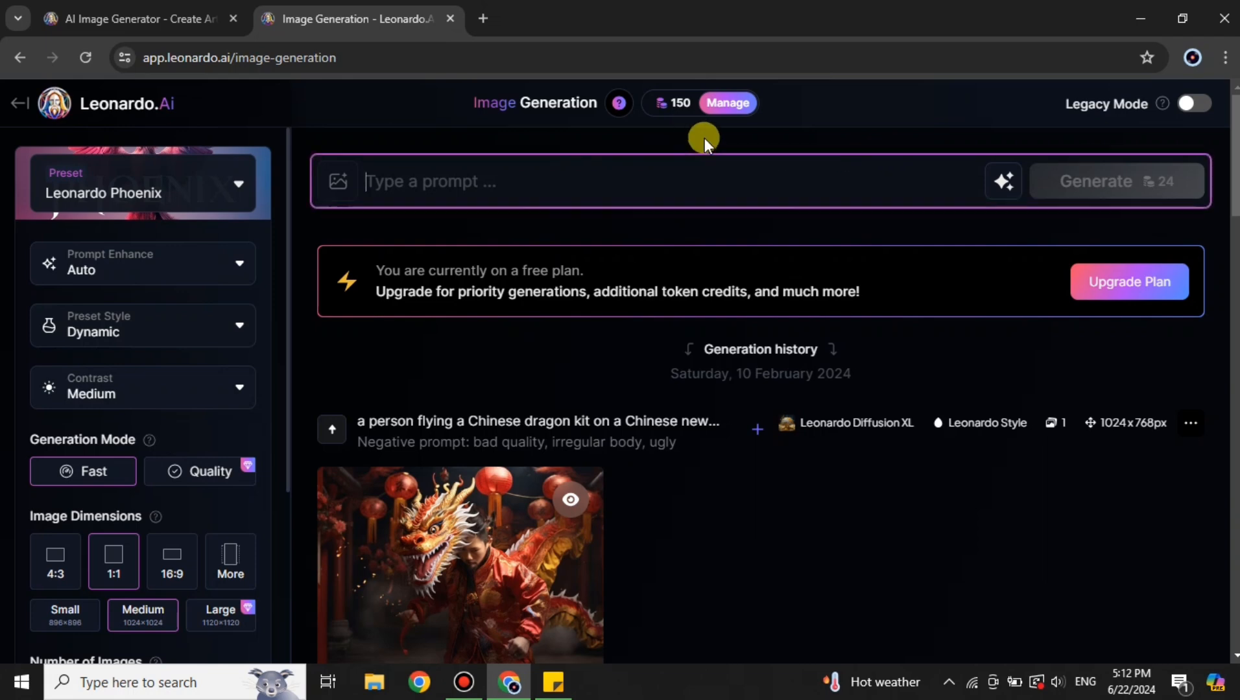
text(a)
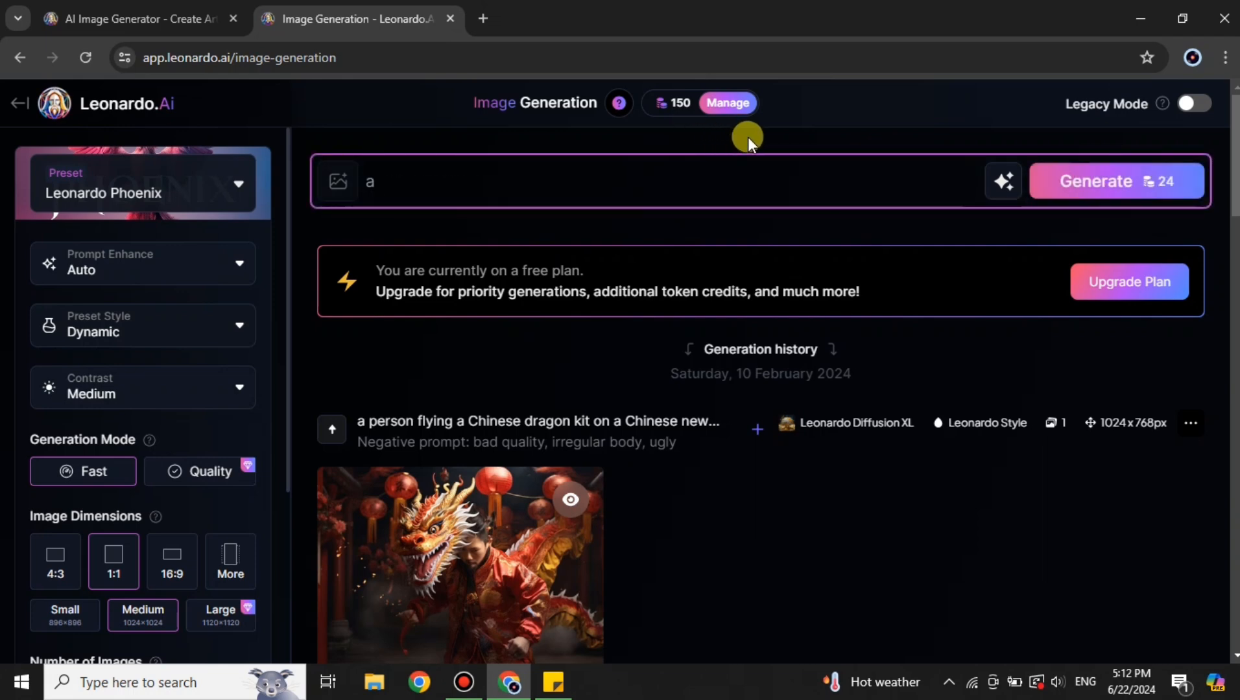
text( white cat with )
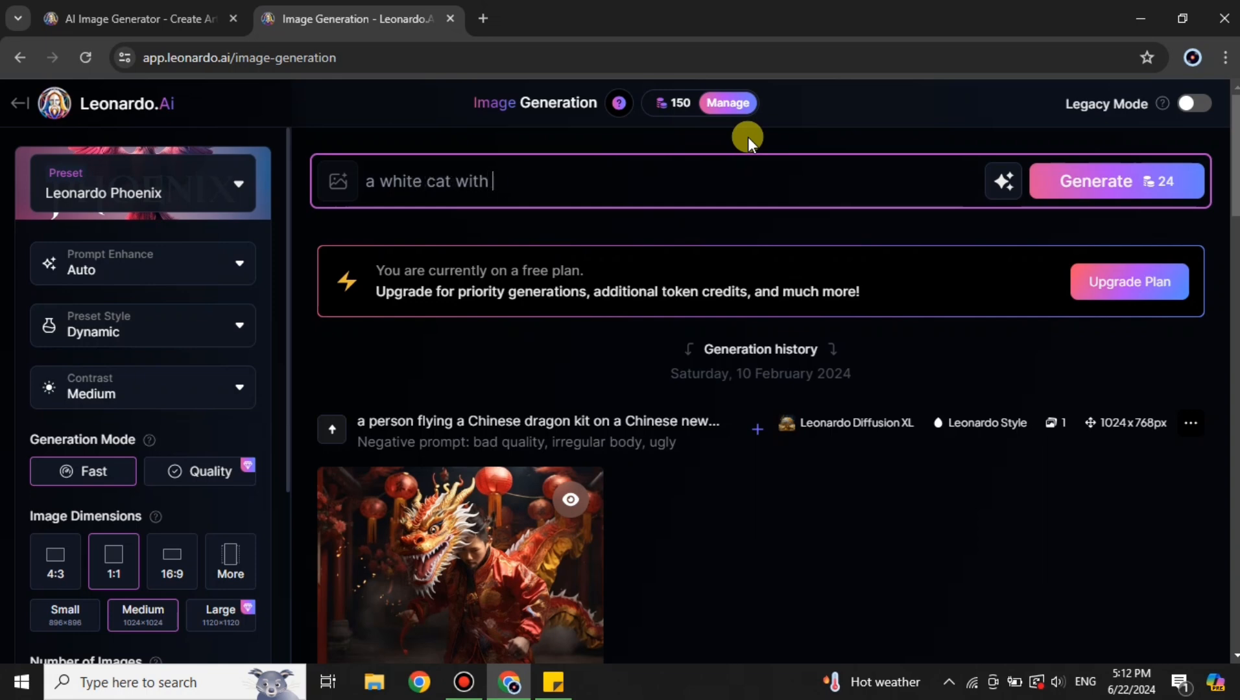
text(green eyes)
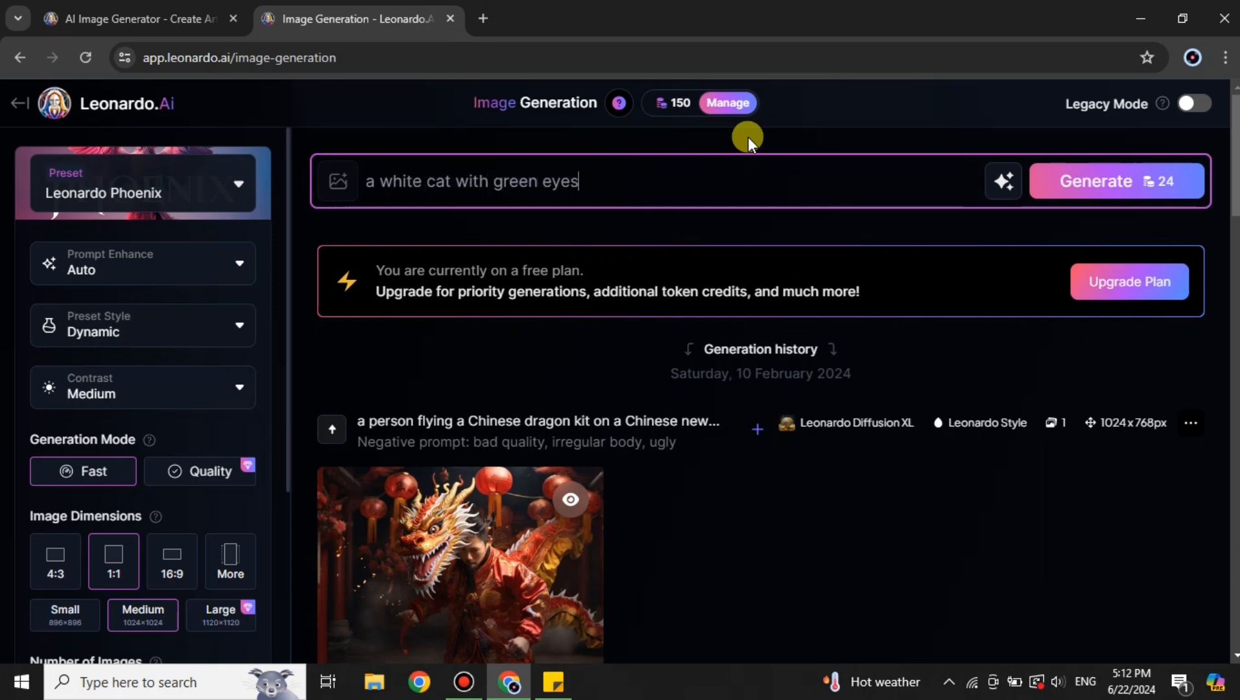
text( climbing on a)
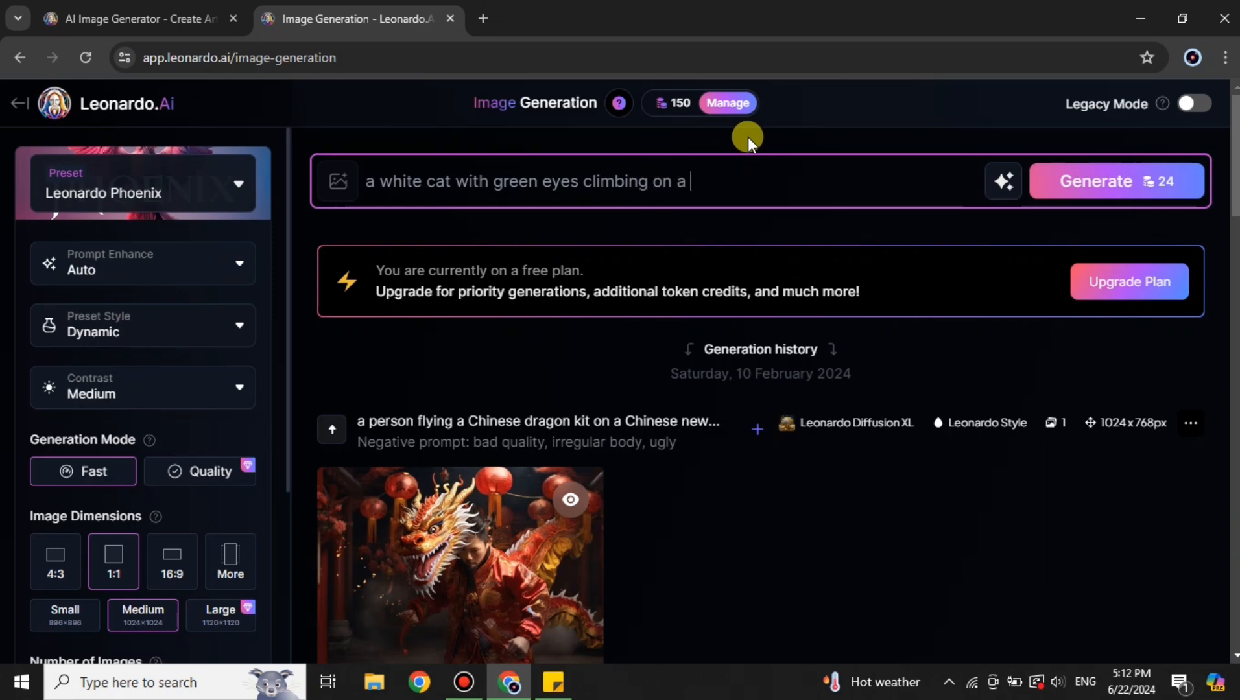
text(n apple tree)
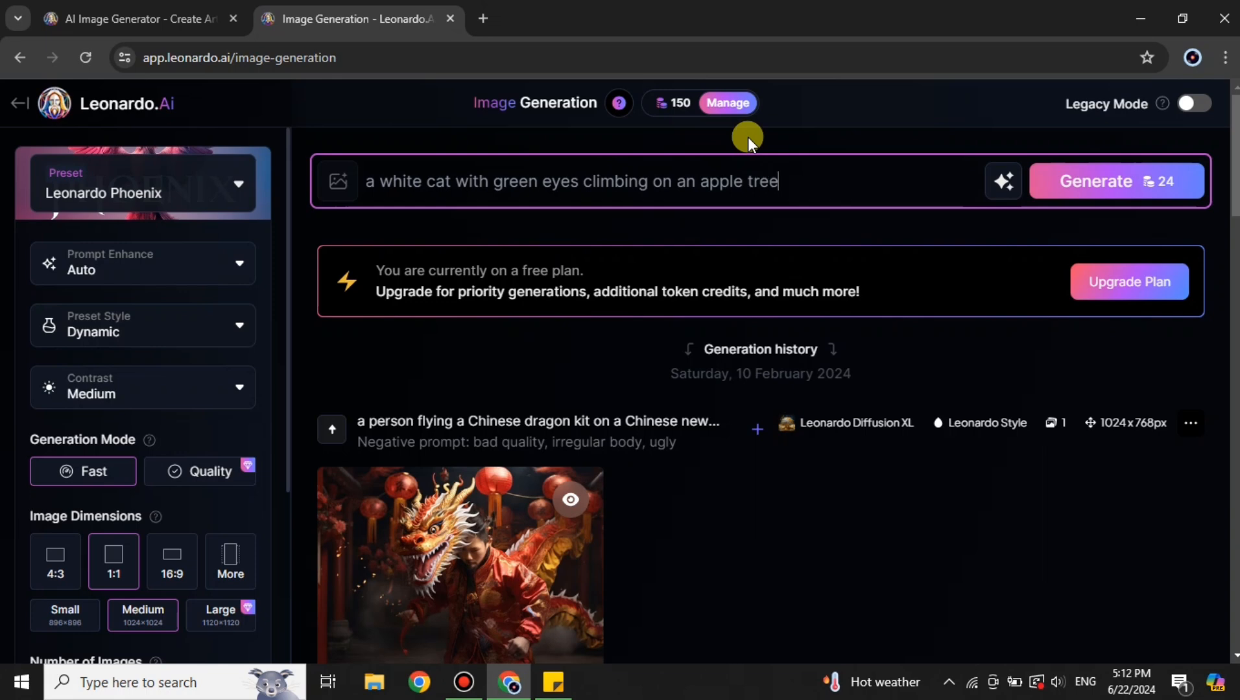
Extend the prompt with ", the tree is full of apples and cat is white fluffy which is on".
text(, the tree is full )
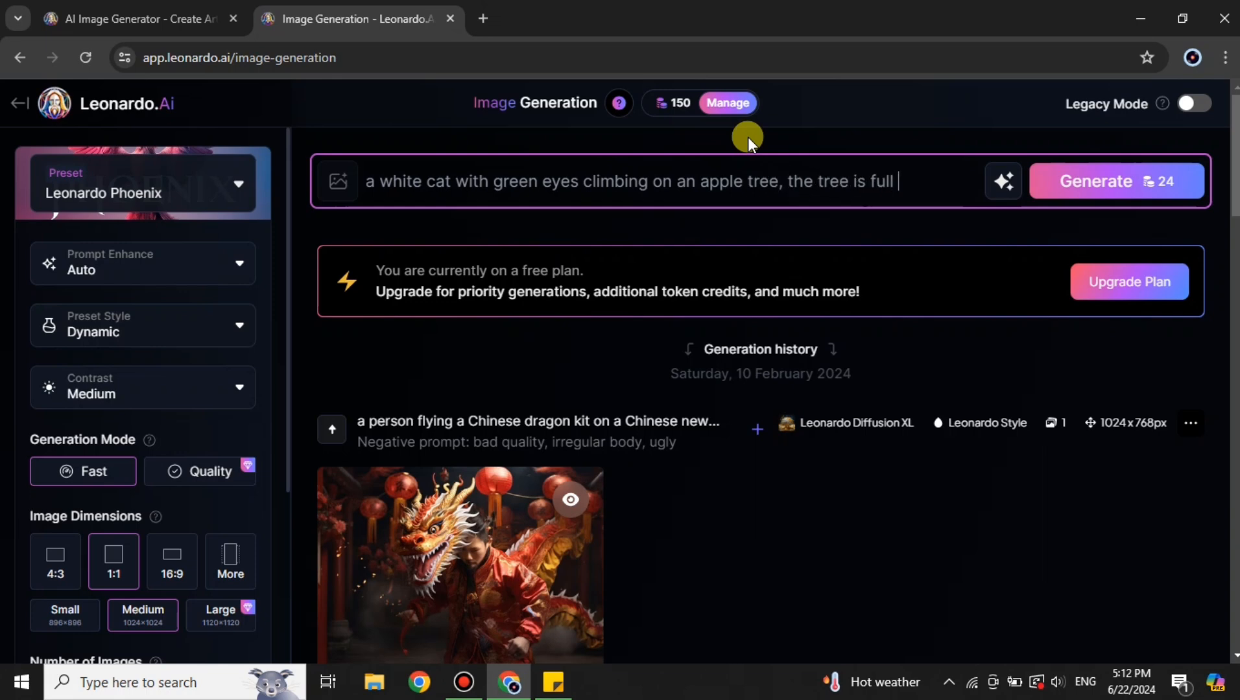
text(of apples)
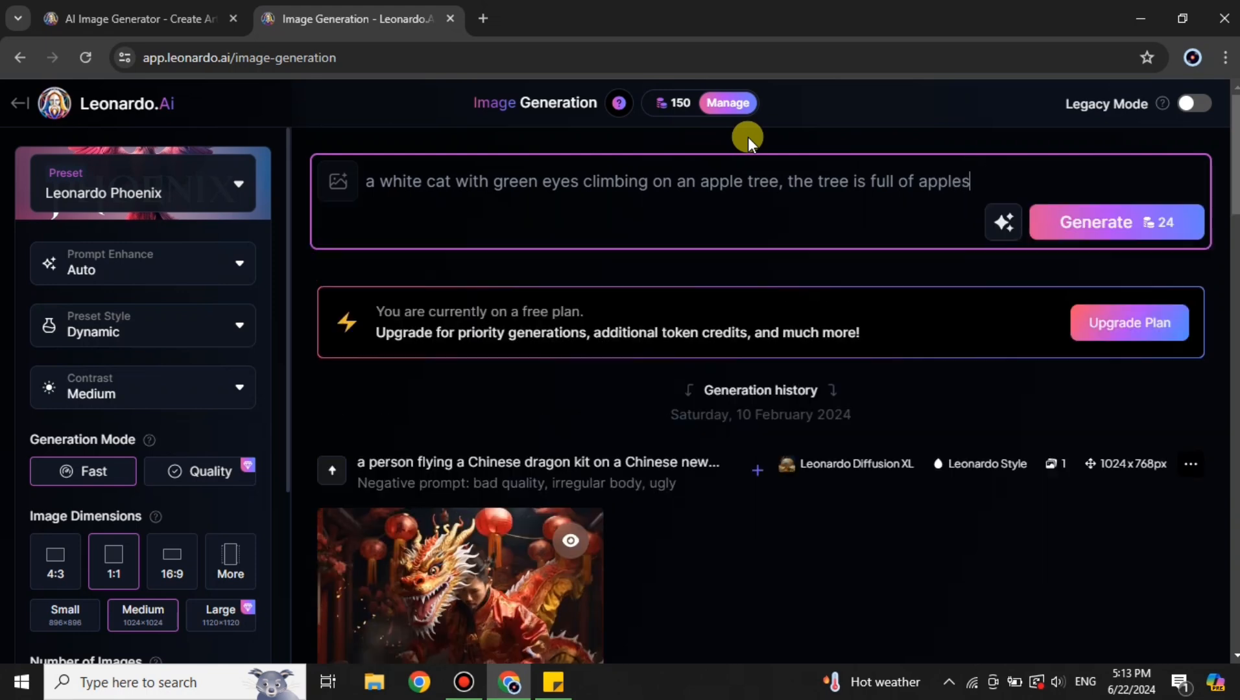
text( and cat is whi)
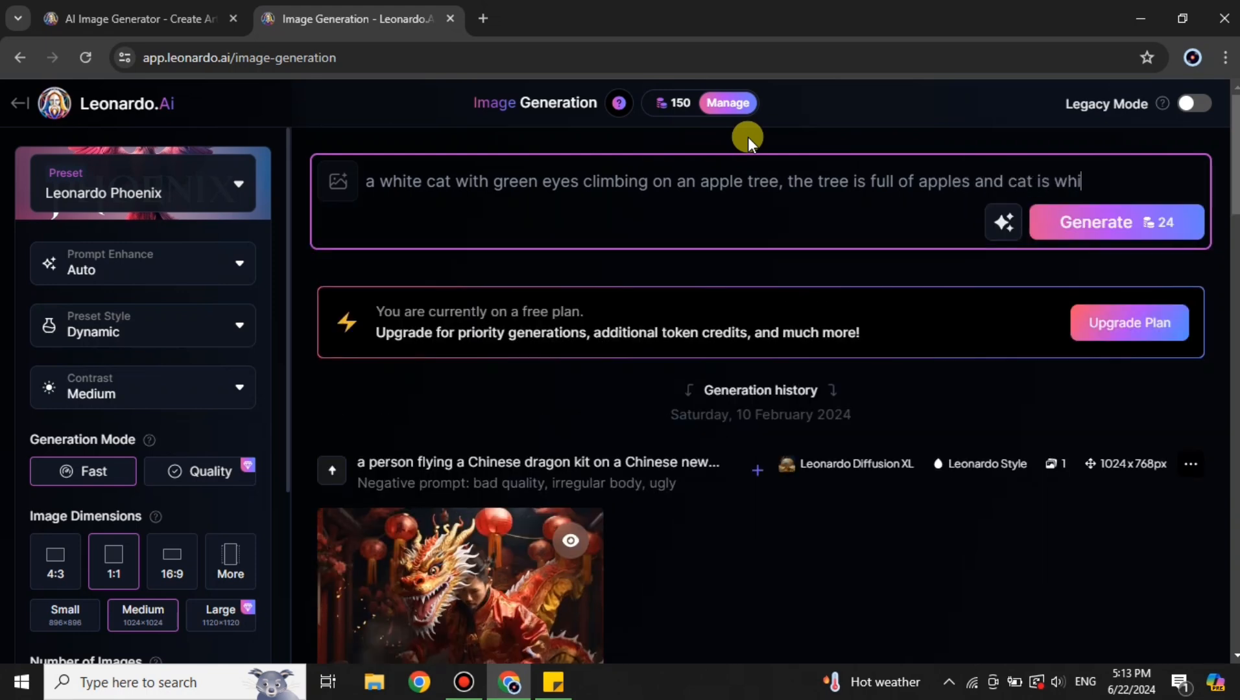
text(te fluffy whihch)
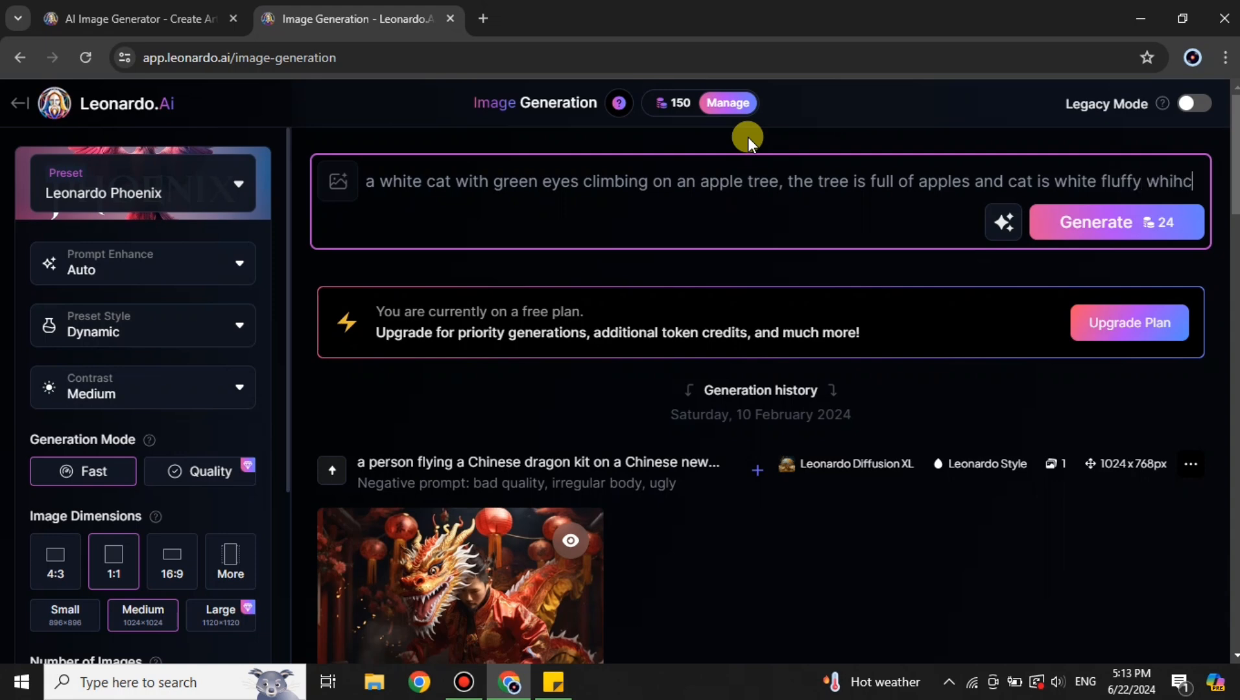
key(BackSpace)
key(BackSpace)
key(BackSpace)
key(BackSpace)
text(ch is on)
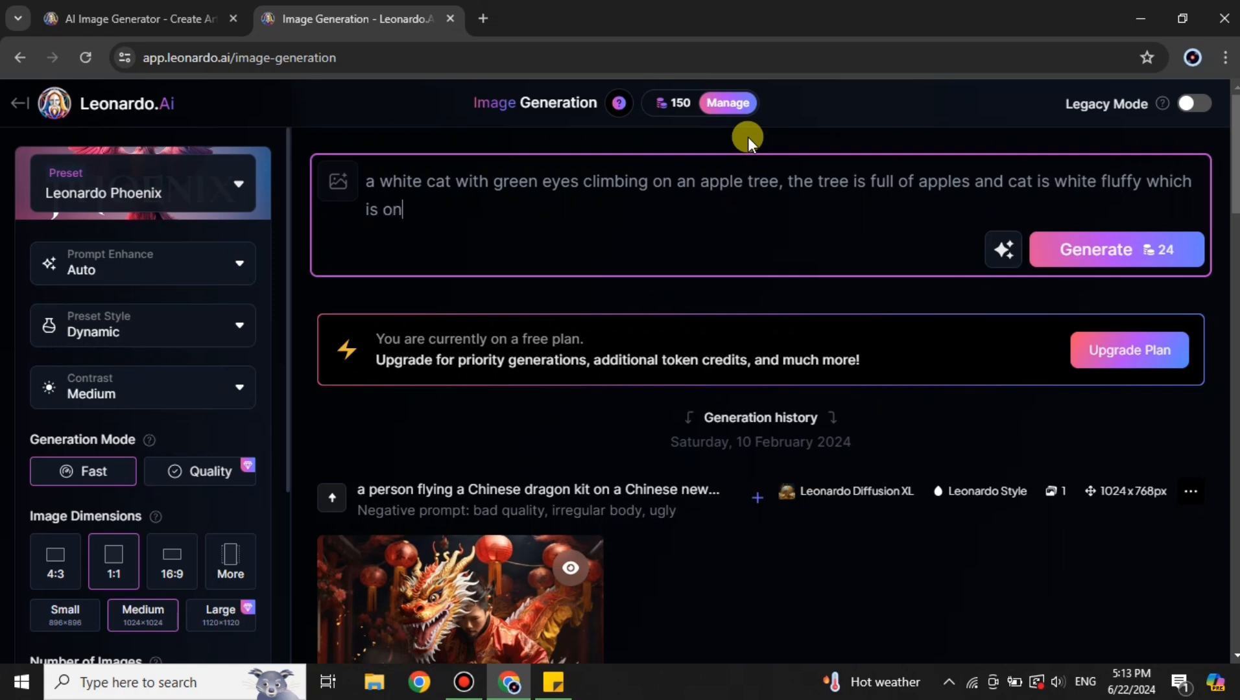
Continue the prompt with "a bunch of that tree trying tp climb up, in the background there is forest full of trees".
text( a bunch of that tr)
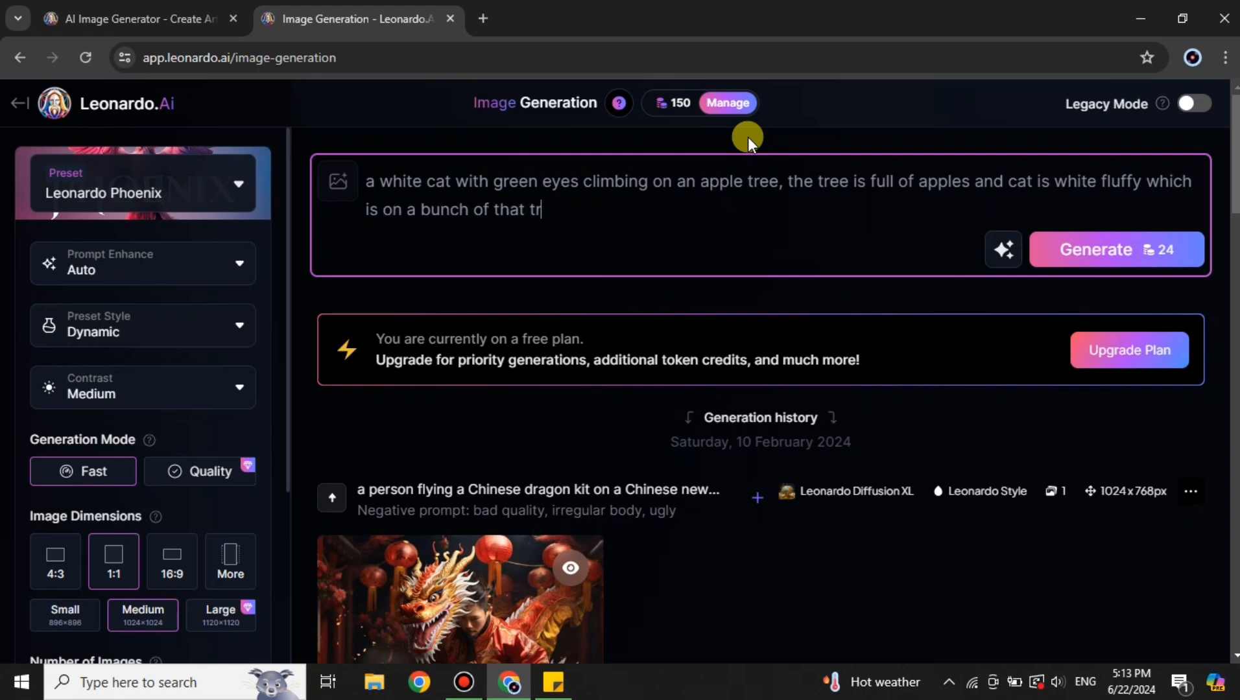
text(ee trying tp c)
text(limi)
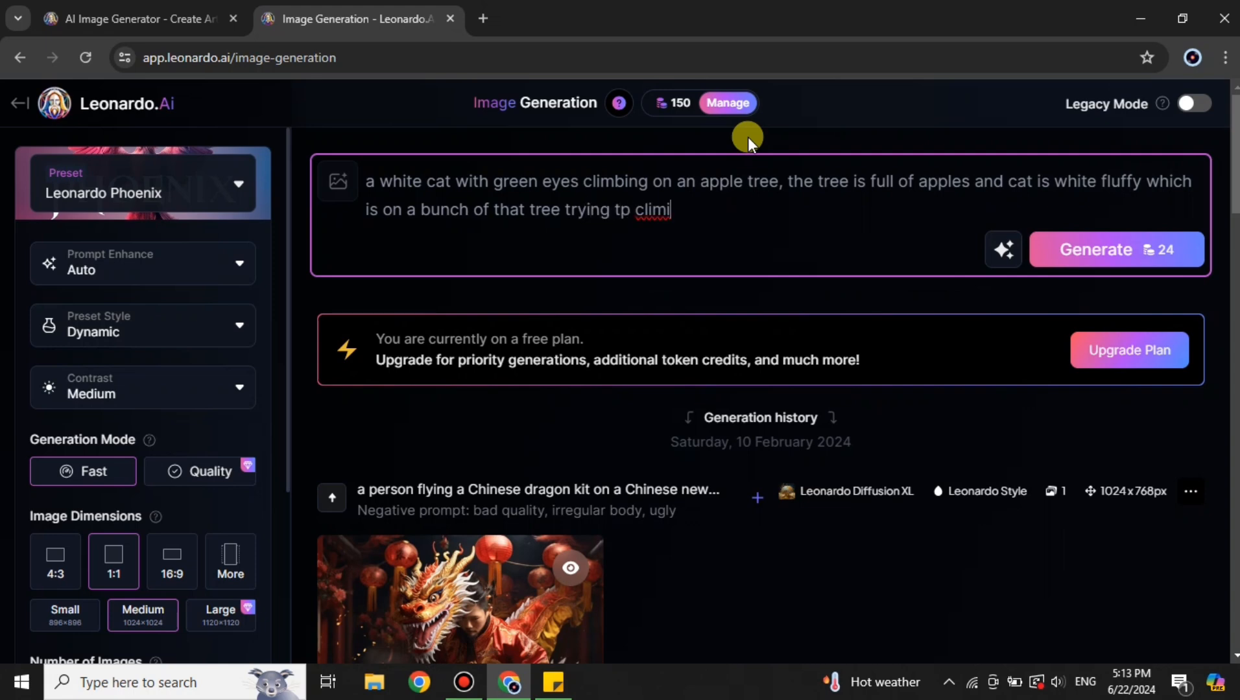
key(BackSpace)
text(b up, in the backgro)
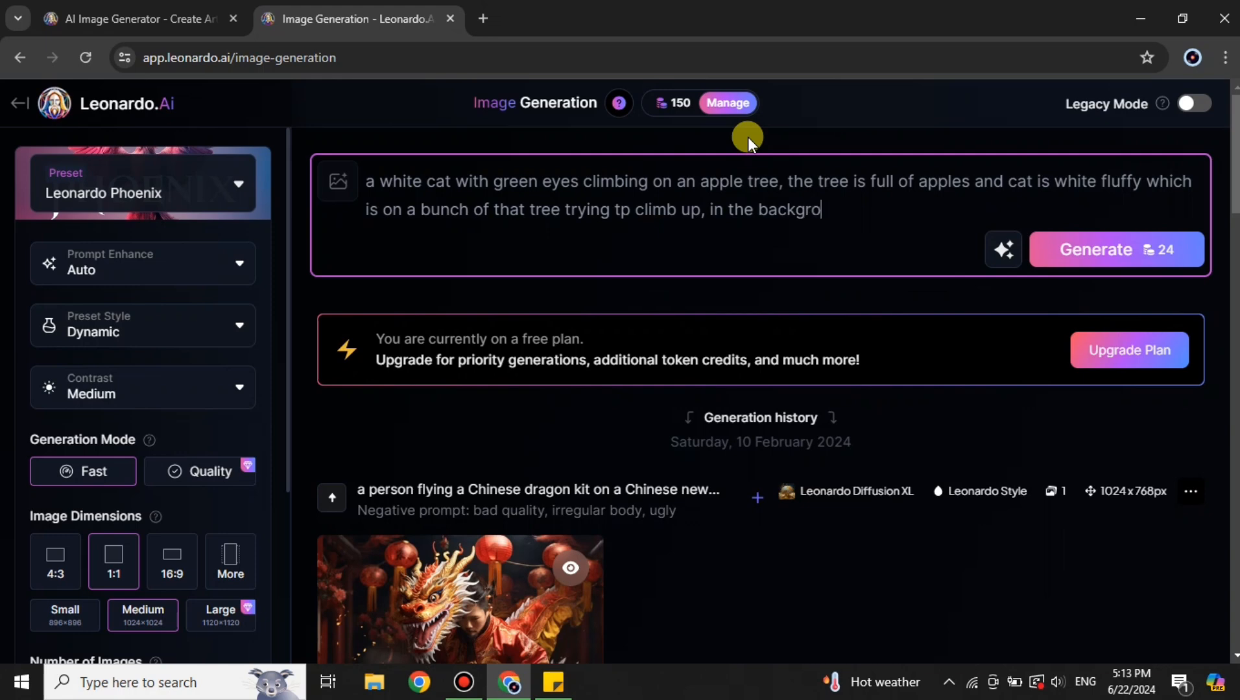
text(und there is)
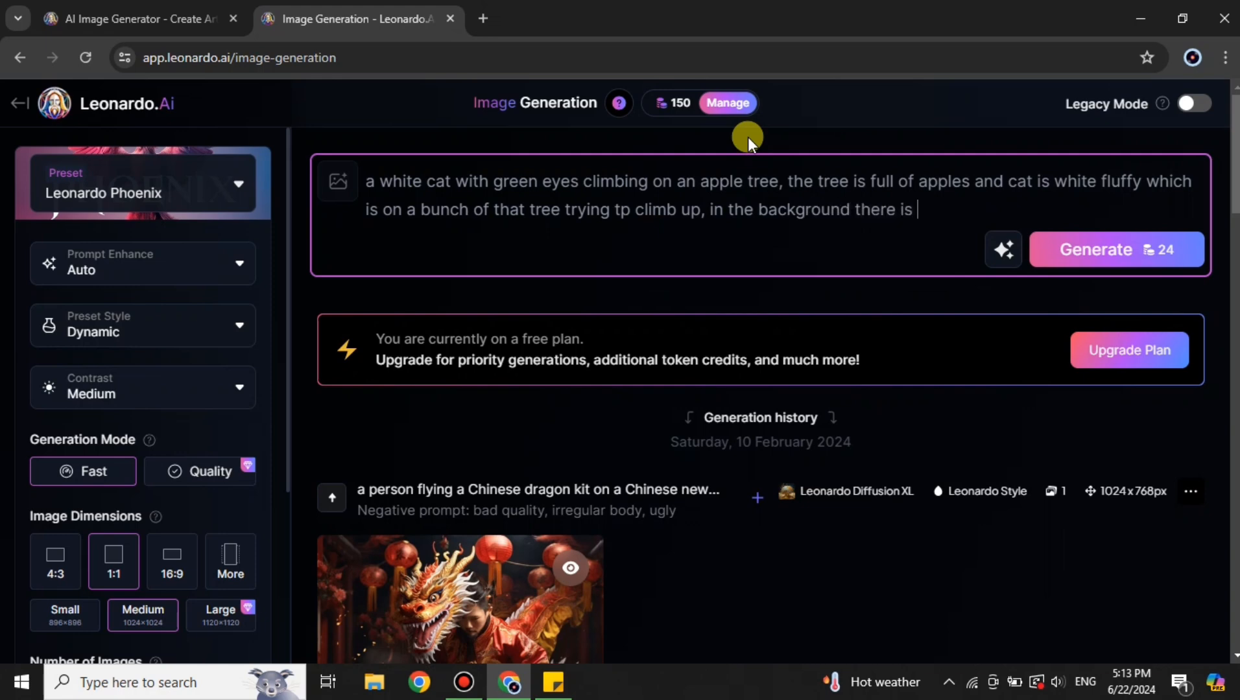
text( forest full of tree)
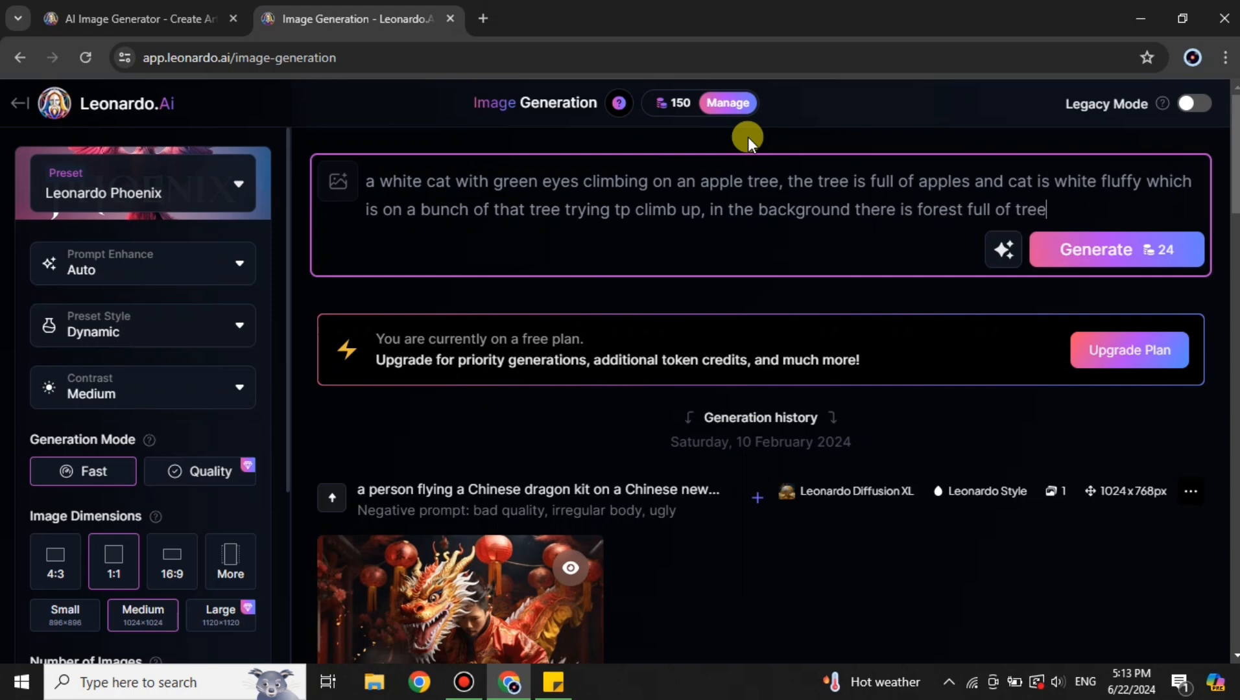
text(s)
Complete the prompt with the image specifications ", aspect ratio 16:9, hyper realistic".
key(BackSpace)
key(BackSpace)
text(at tr)
key(BackSpace)
text(spe)
text(ct rat)
text(ion)
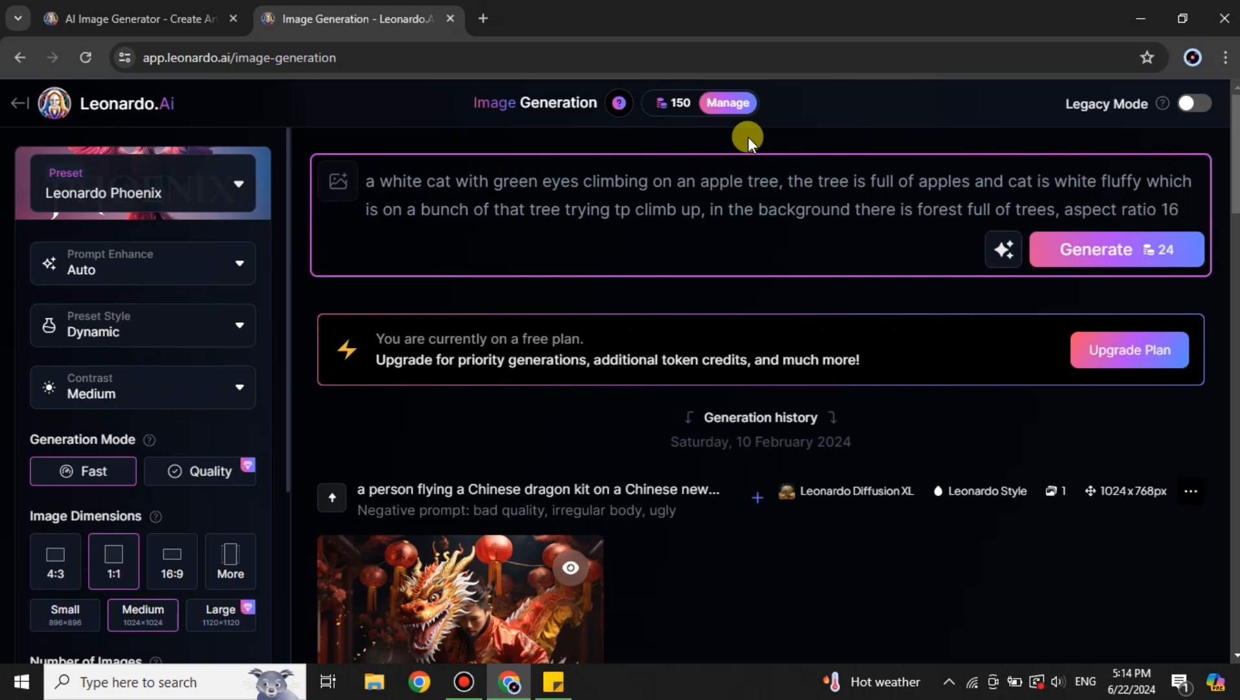
text( 16:9, hype)
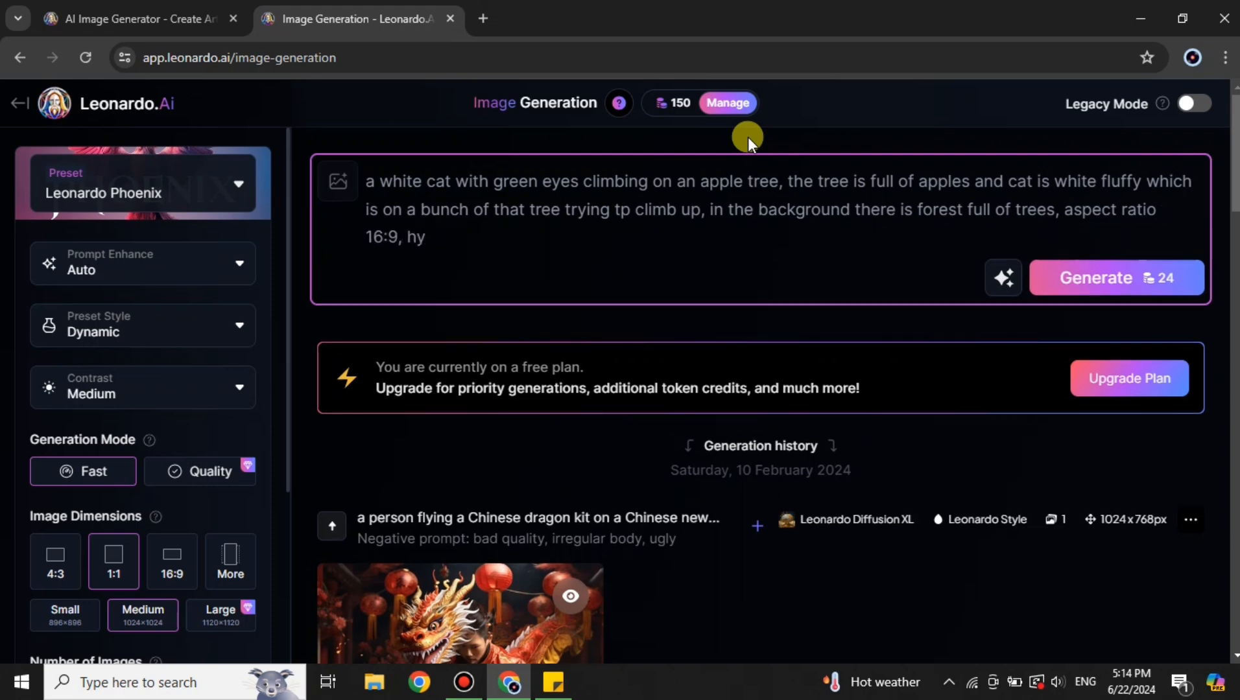
key(BackSpace)
key(BackSpace)
text(hyper)
key(BackSpace)
text(er realistic)
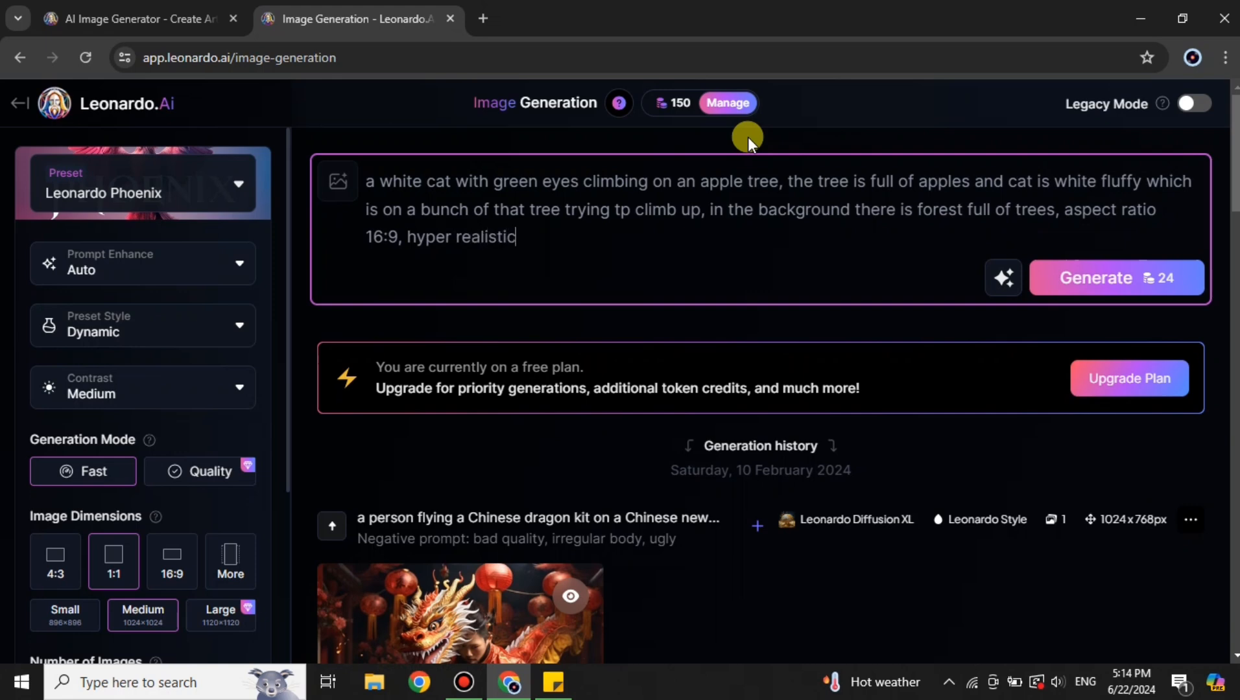
Finish the prompt with ", 4k, good quality, beautiful image" and generate the cat images.
text(, 4k, good qu)
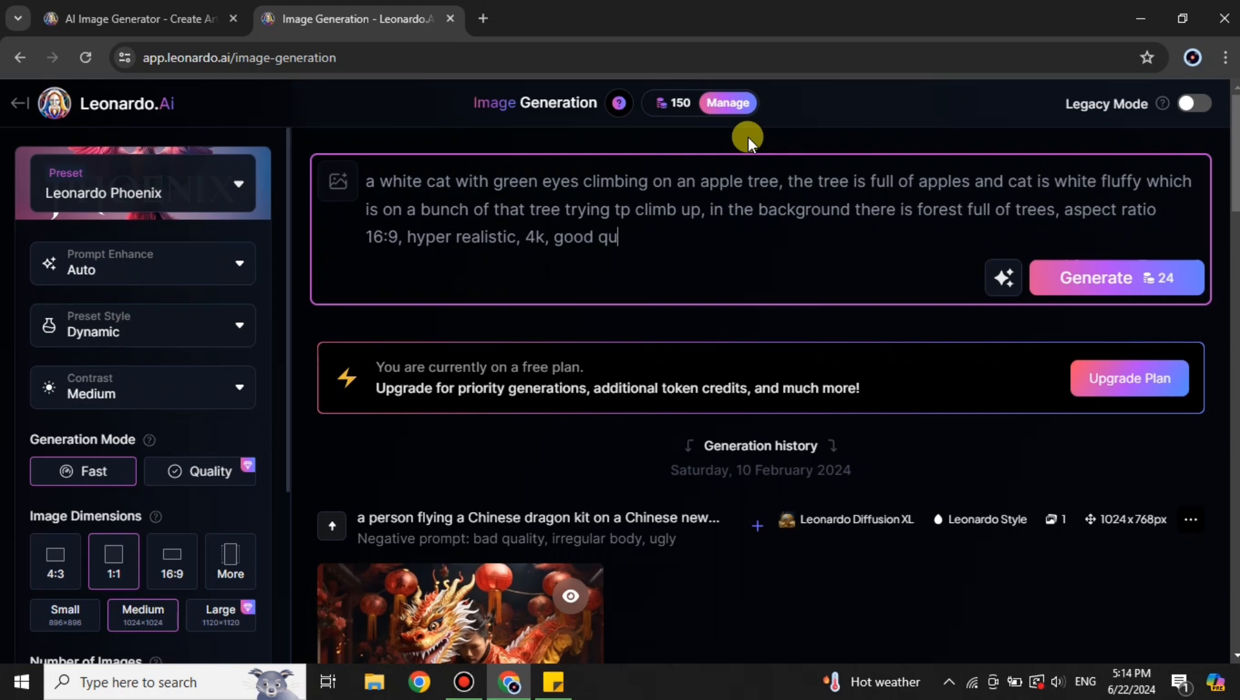
text(ality, beautiful image)
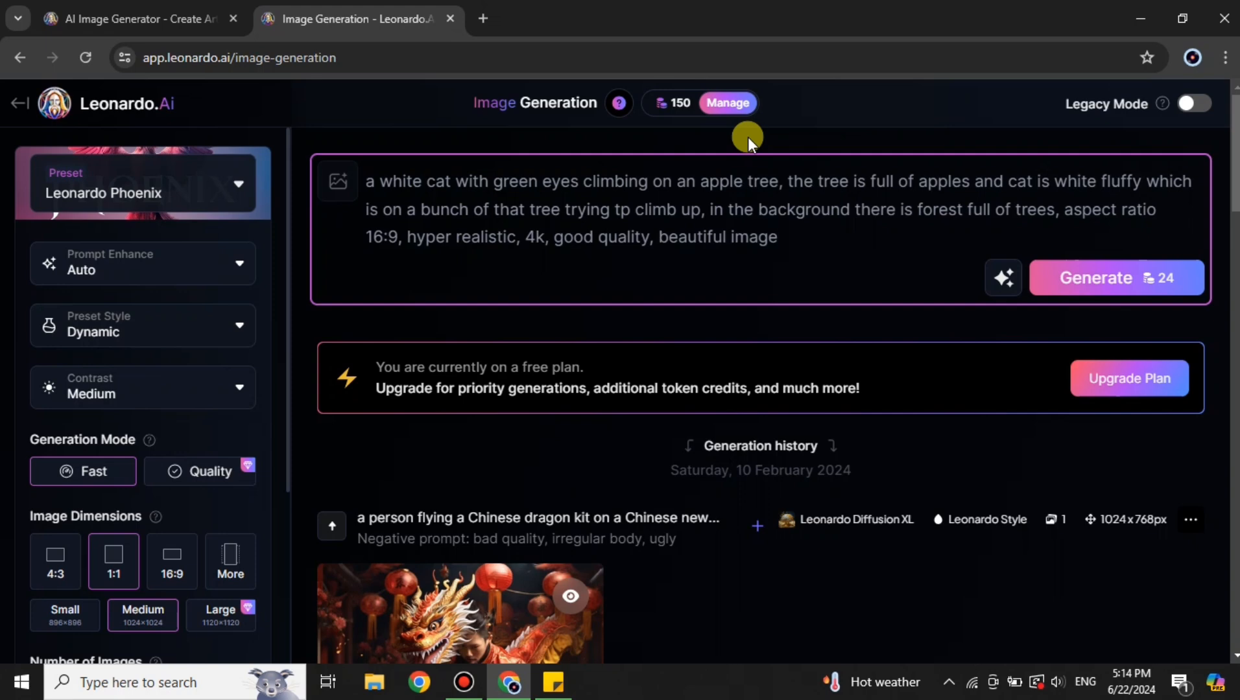
text(,)
key(BackSpace)
key(BackSpace)
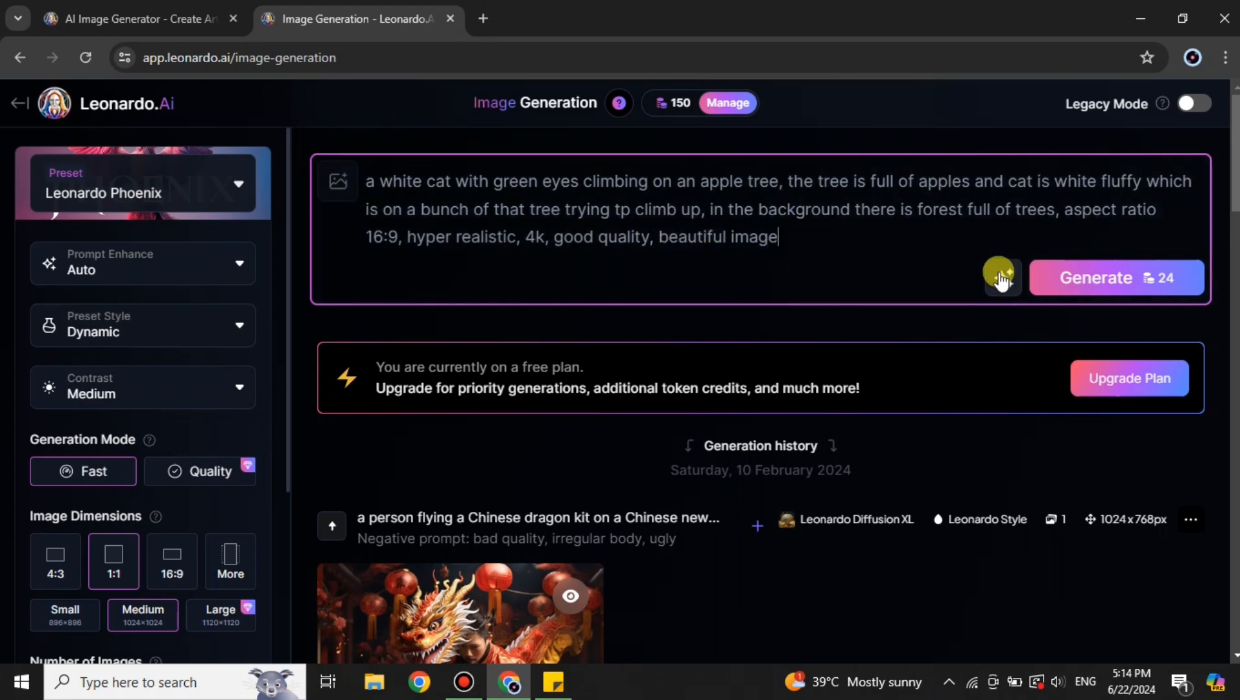
click(1098, 279)
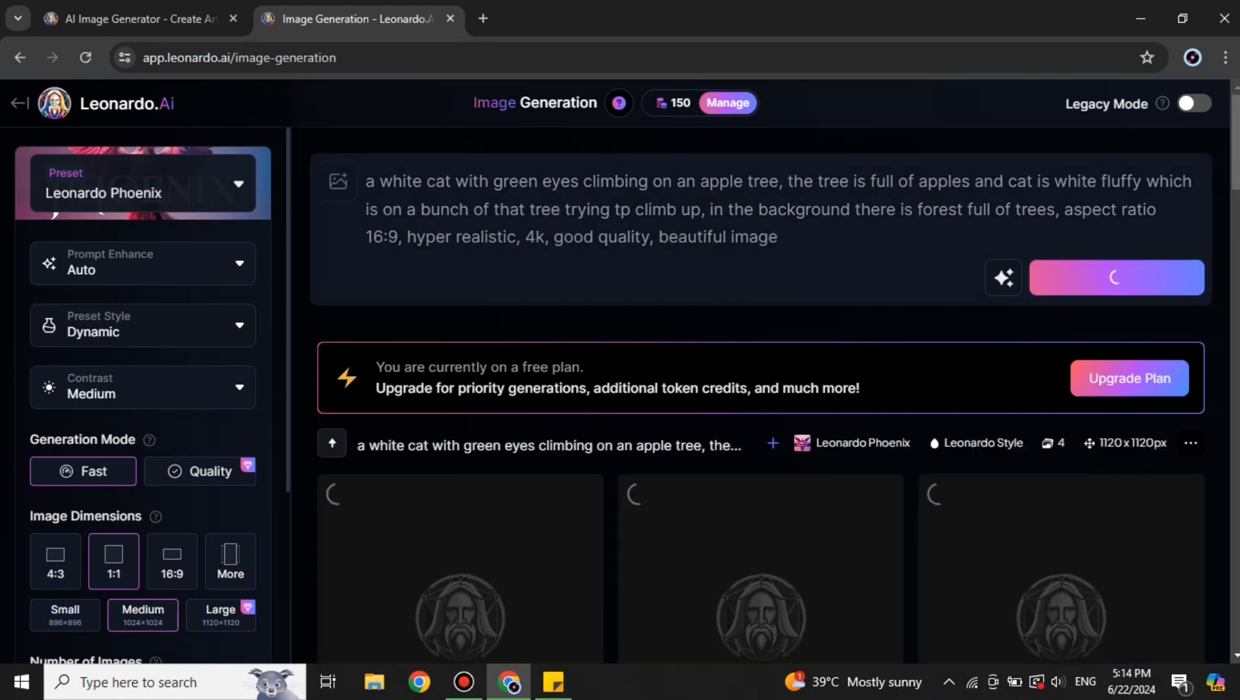
scroll(760, 396, down, 3)
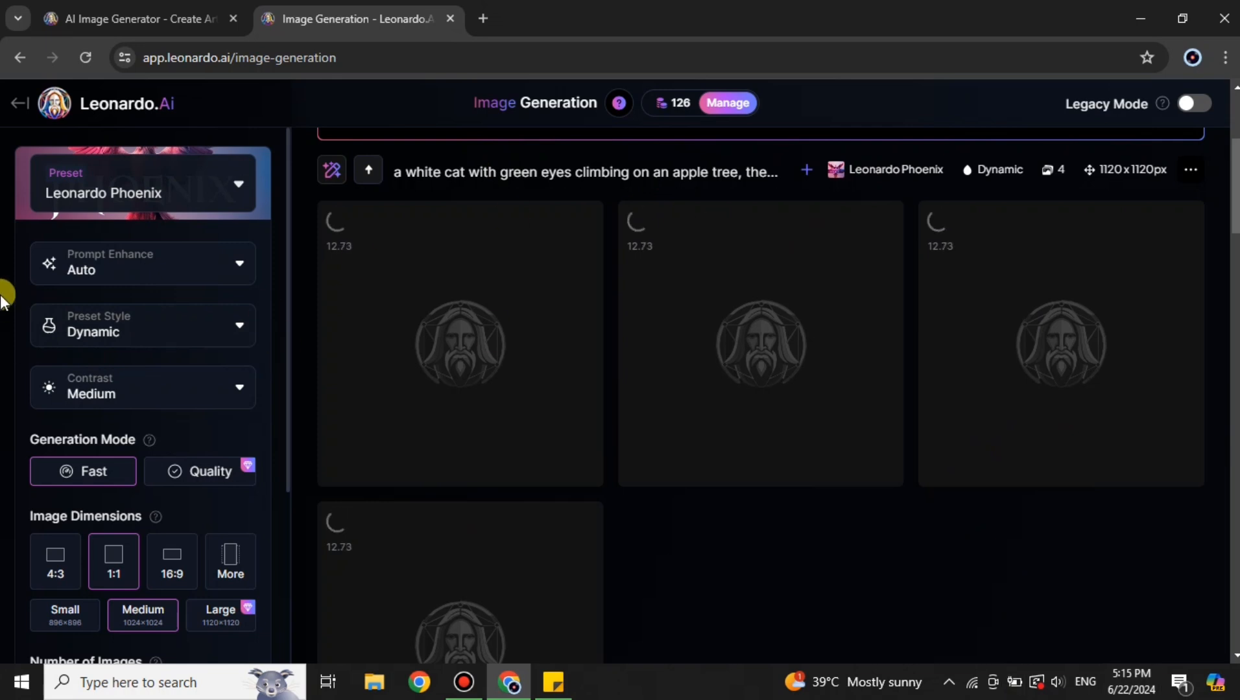
Look through the available Prompt Enhance and Preset Style options without changing either setting.
click(250, 267)
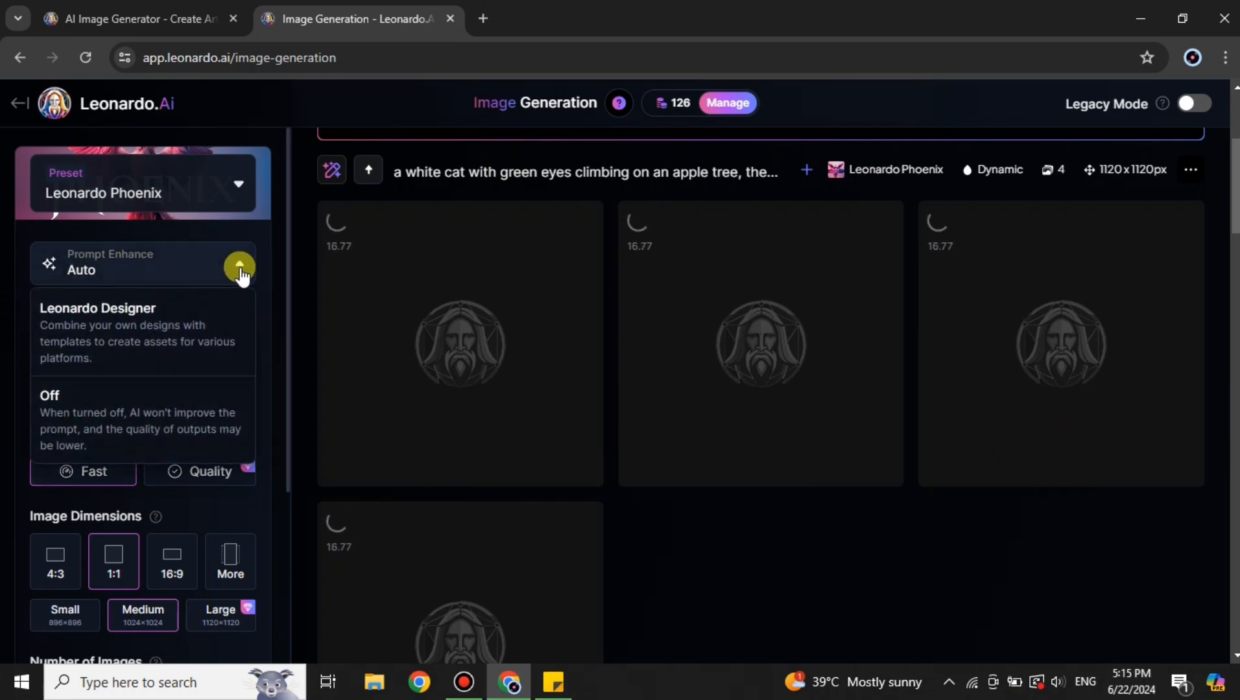
click(238, 266)
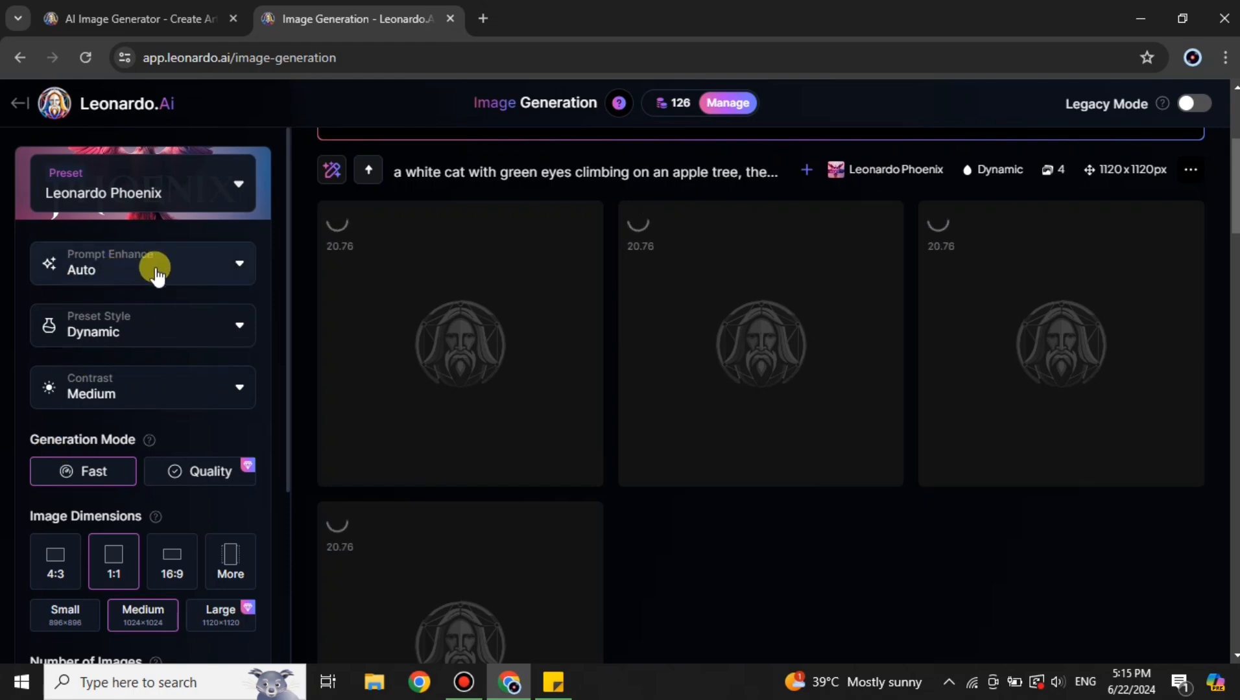
click(242, 325)
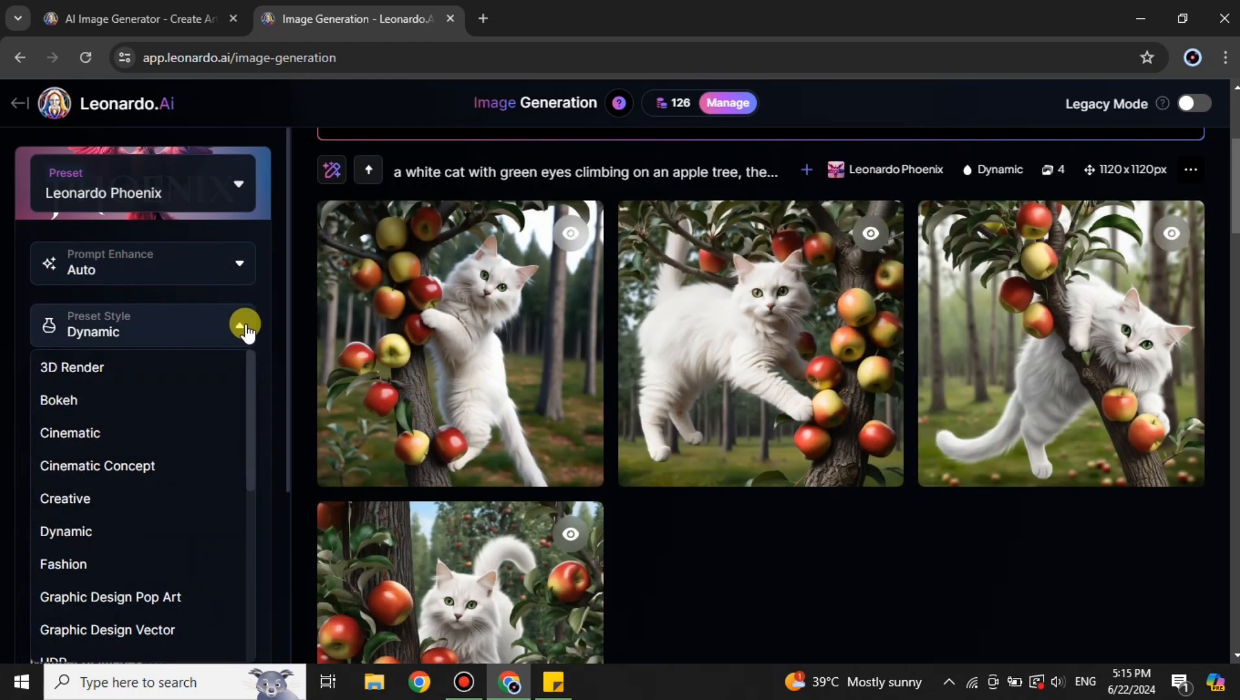
click(239, 325)
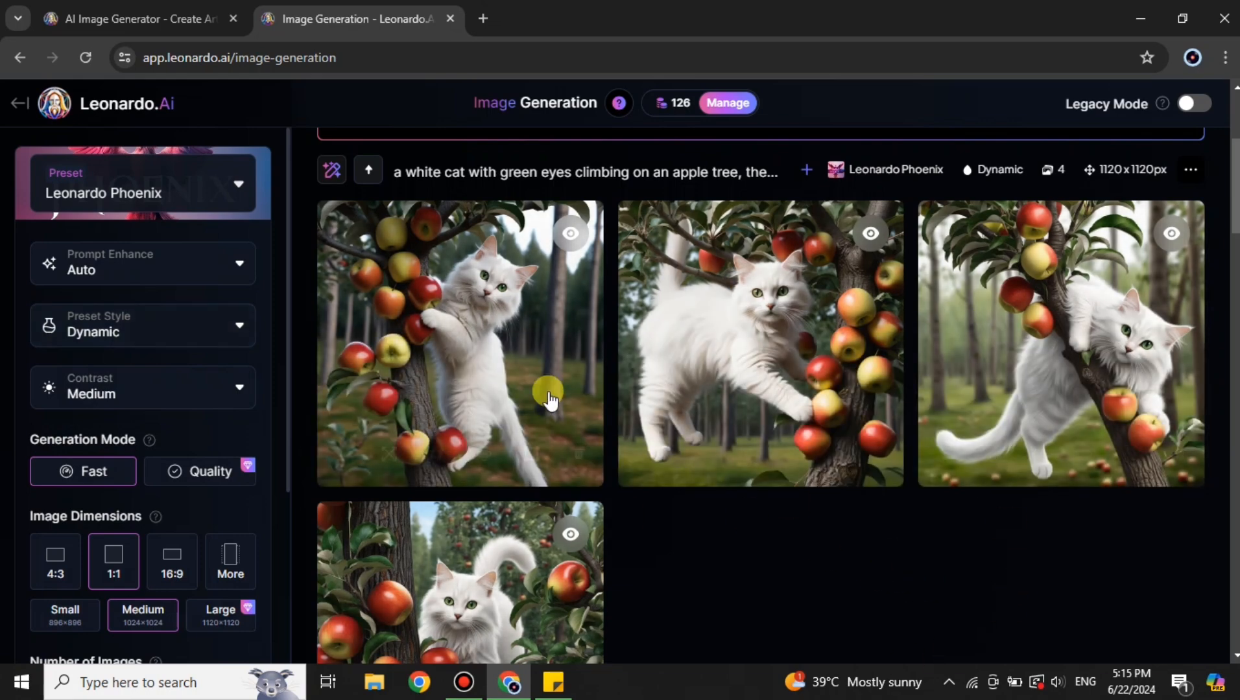
View the four generated cat images one after another at enlarged size, and close the viewer.
click(498, 319)
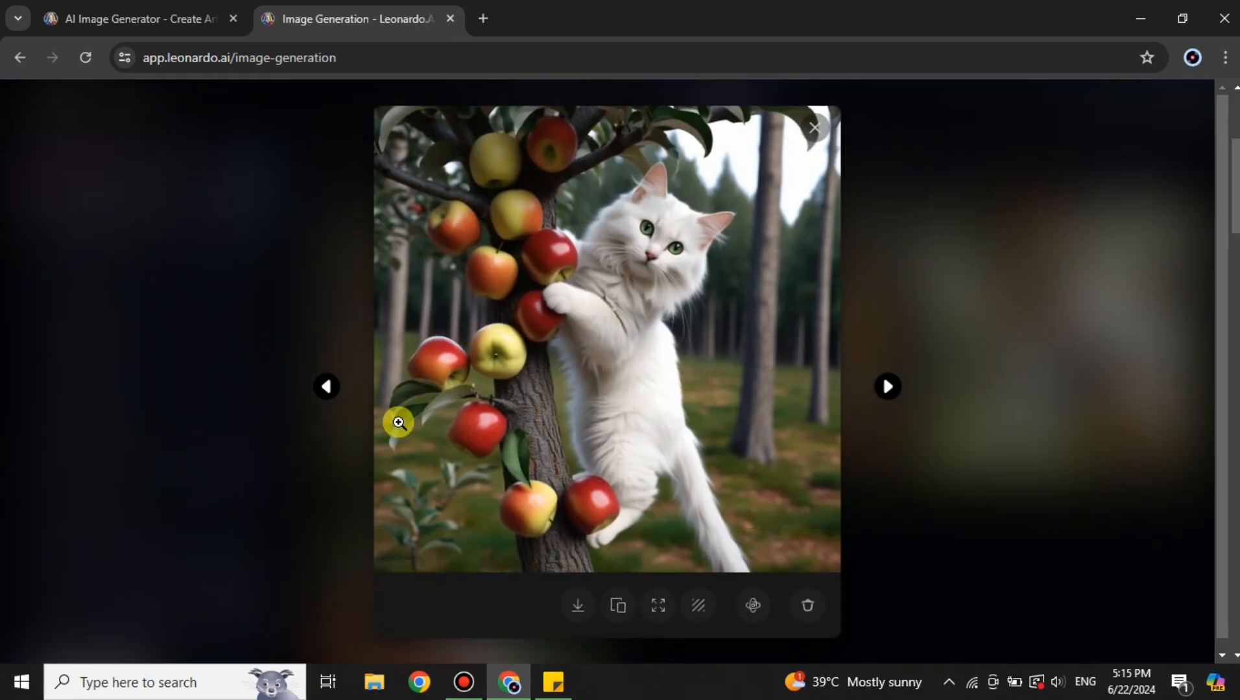
click(890, 388)
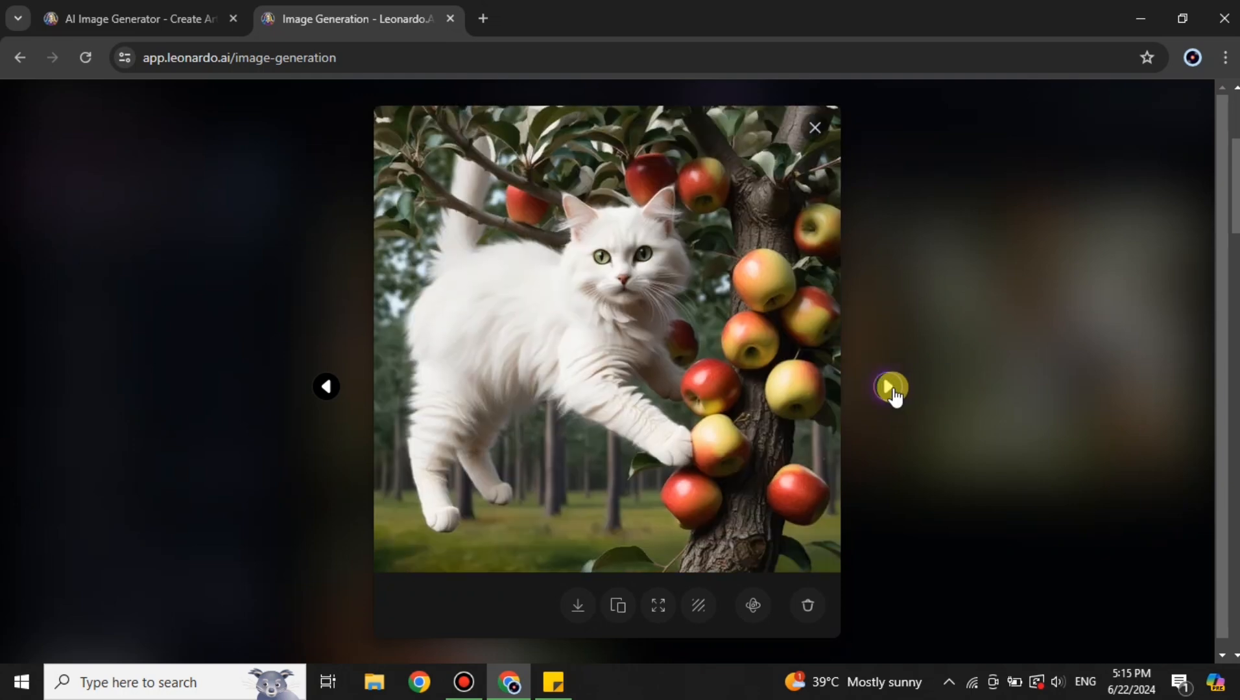
click(890, 388)
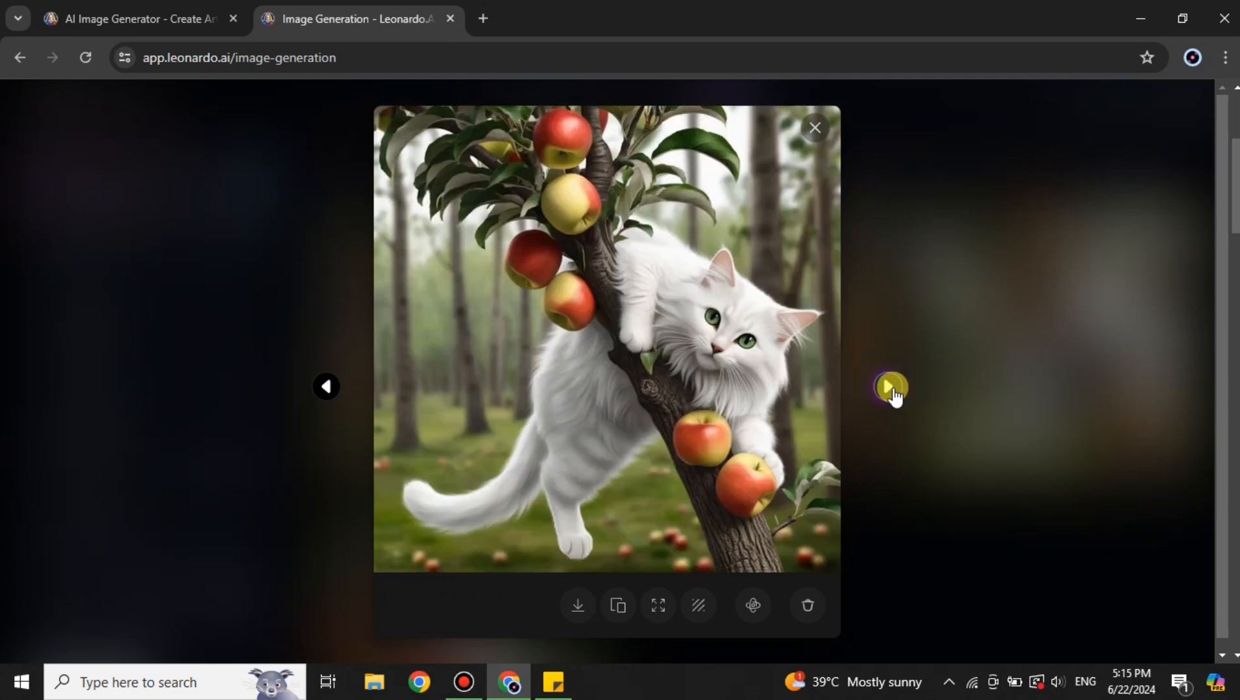
click(891, 388)
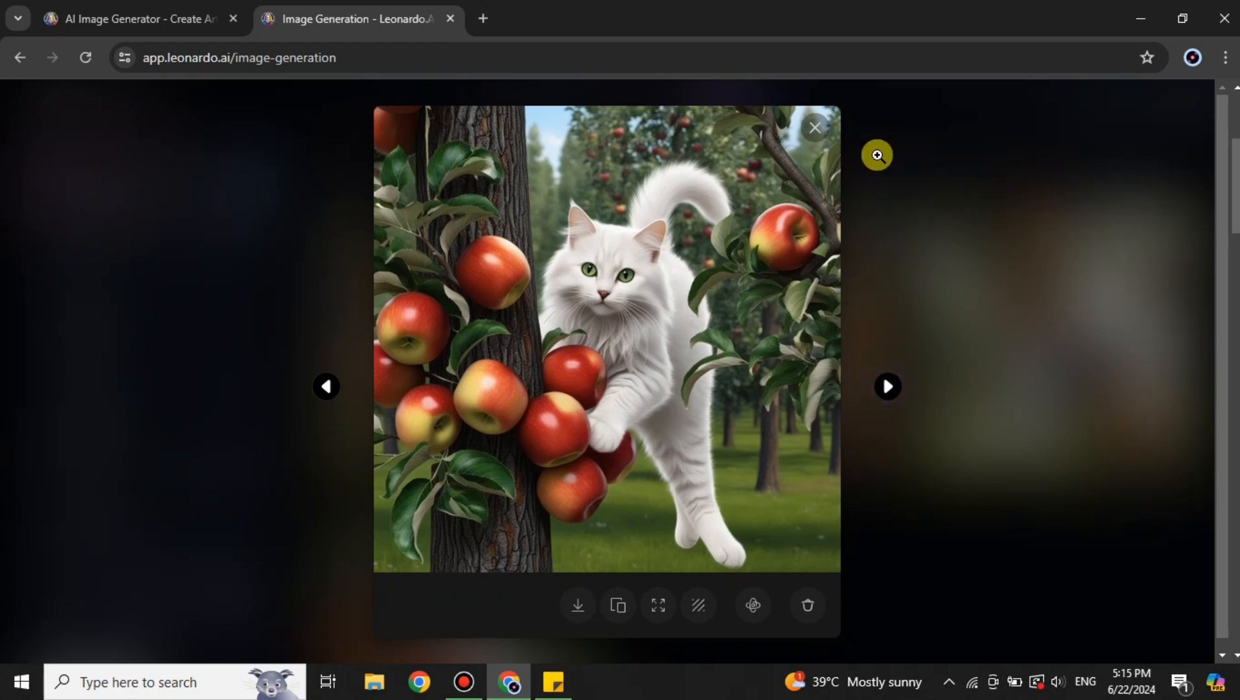
click(988, 253)
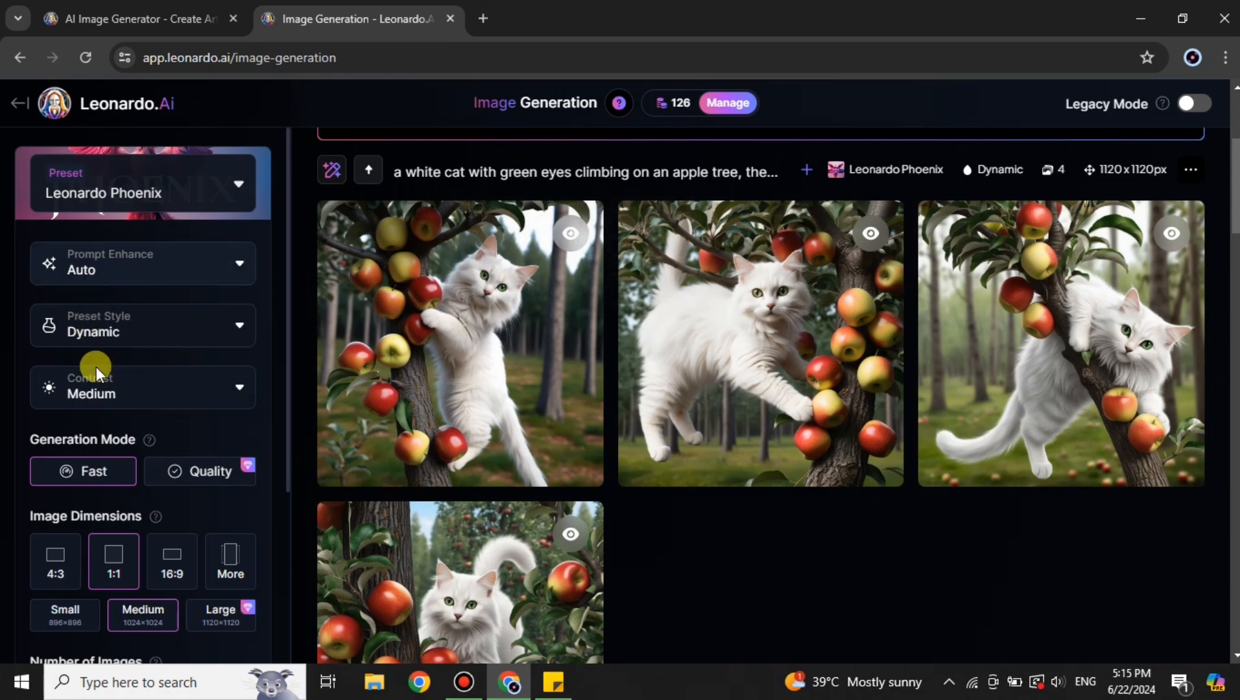
Replace the cat prompt with "a person riding on a bike, the bike is sports bike, the".
scroll(236, 507, down, 1)
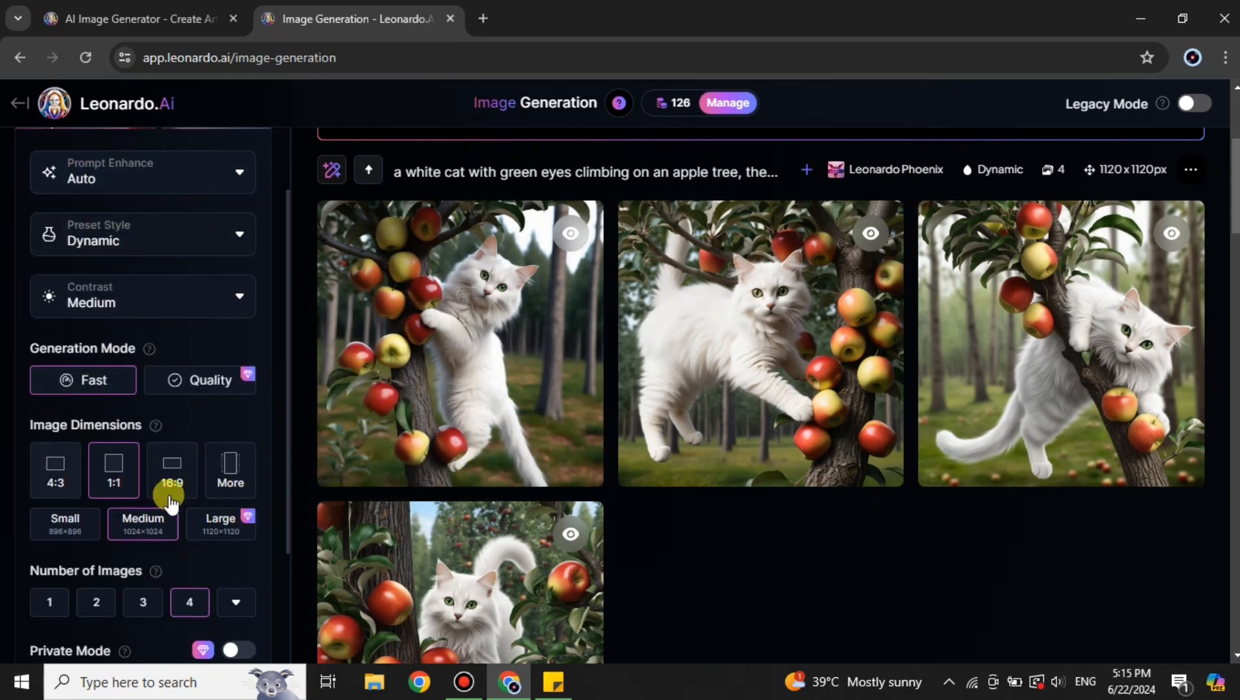
scroll(202, 489, down, 2)
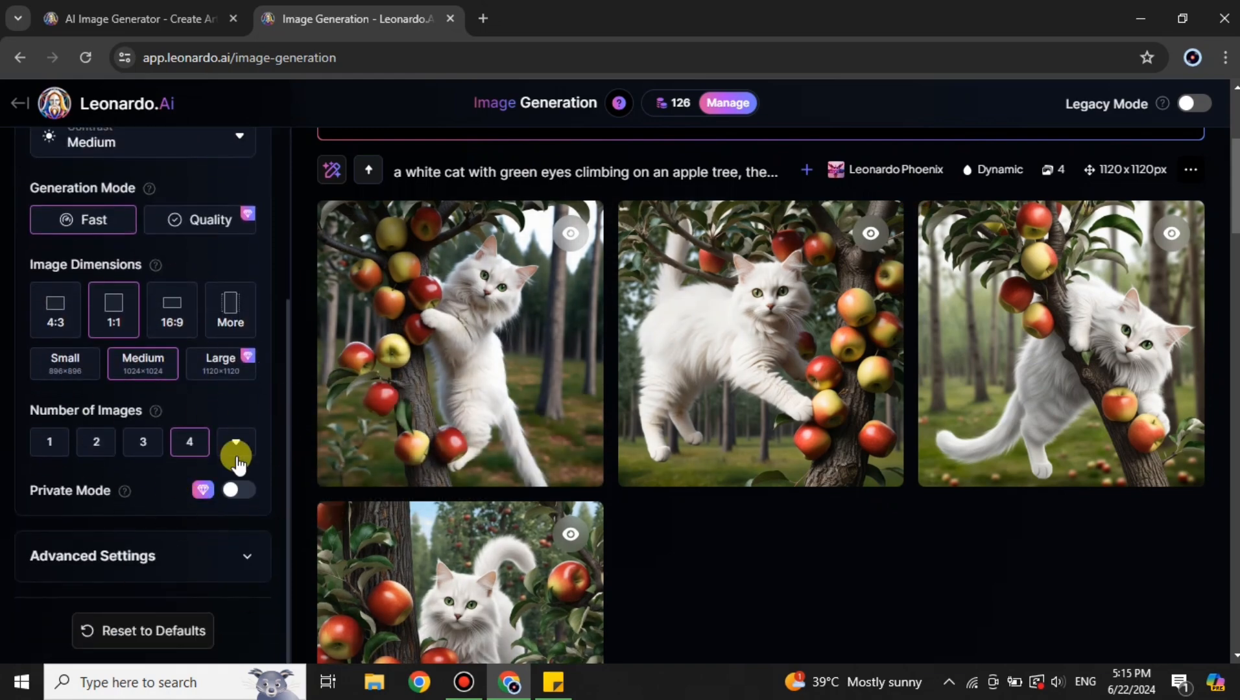
scroll(624, 395, up, 3)
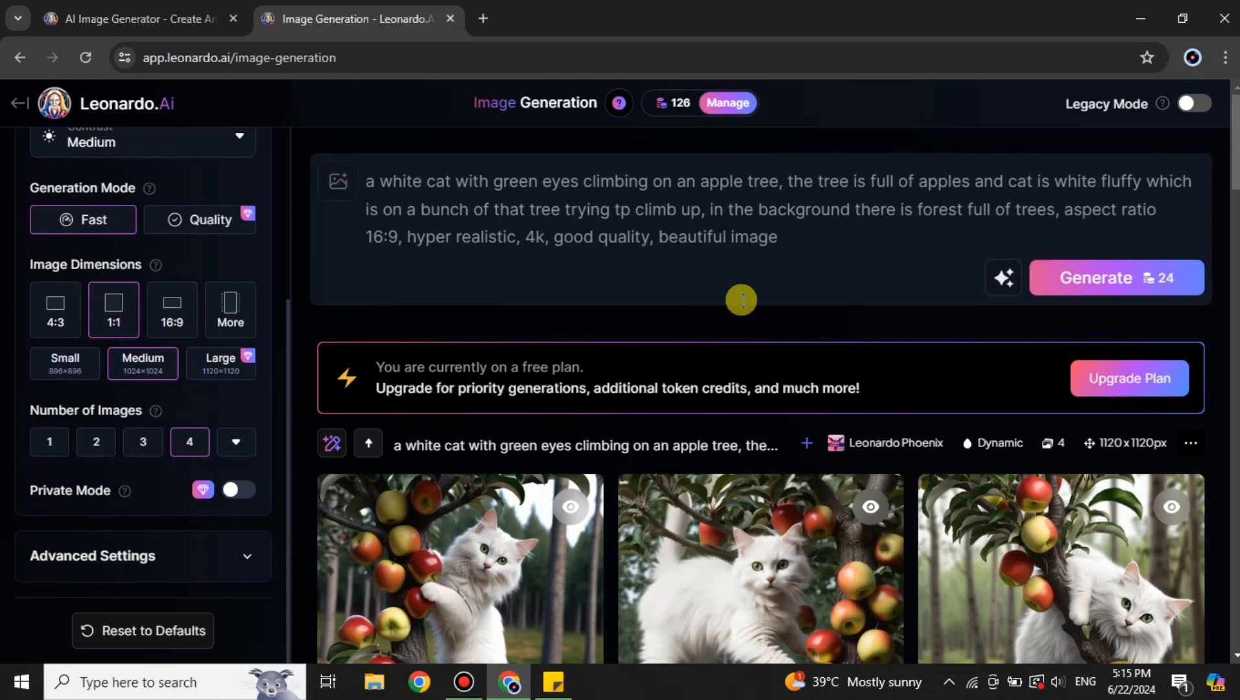
drag(781, 239, 322, 144)
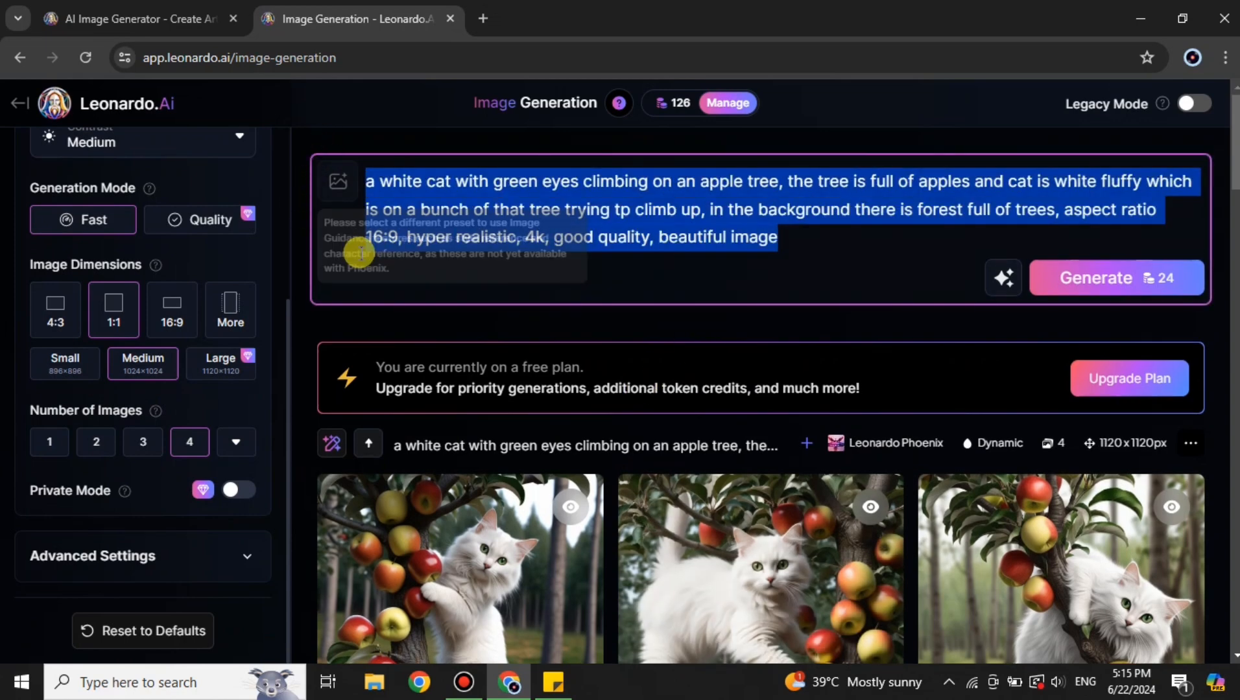
key(BackSpace)
text(a p)
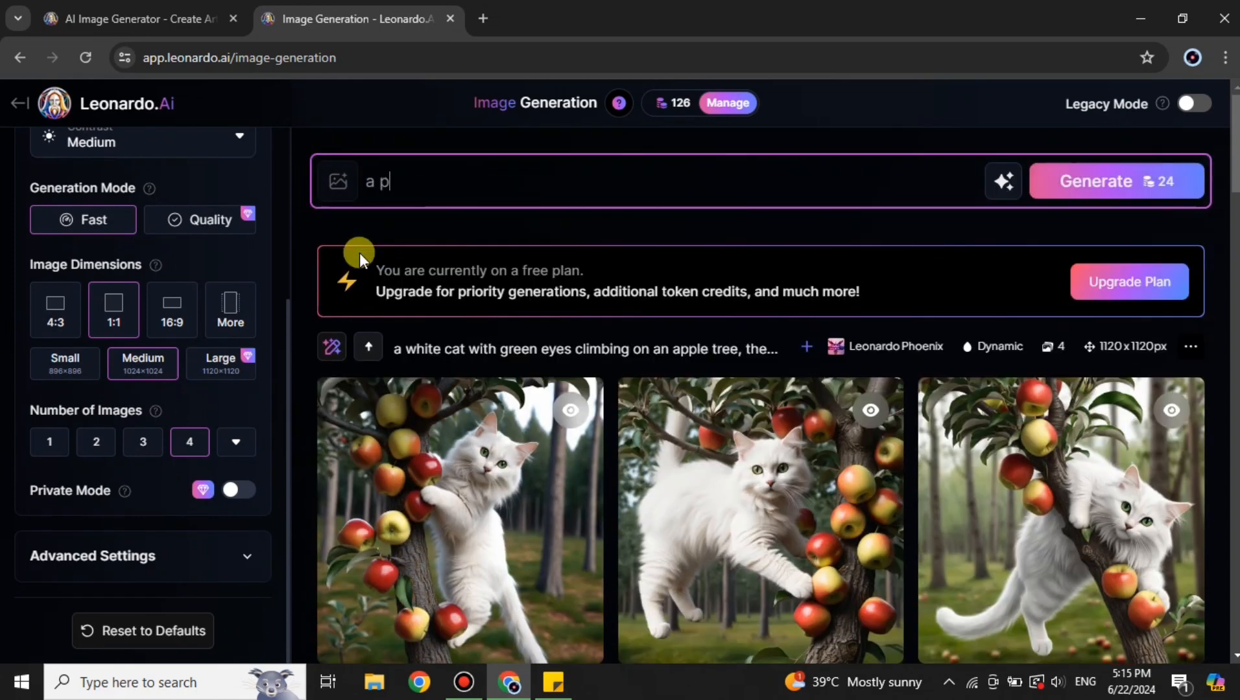
text(erson riding on a)
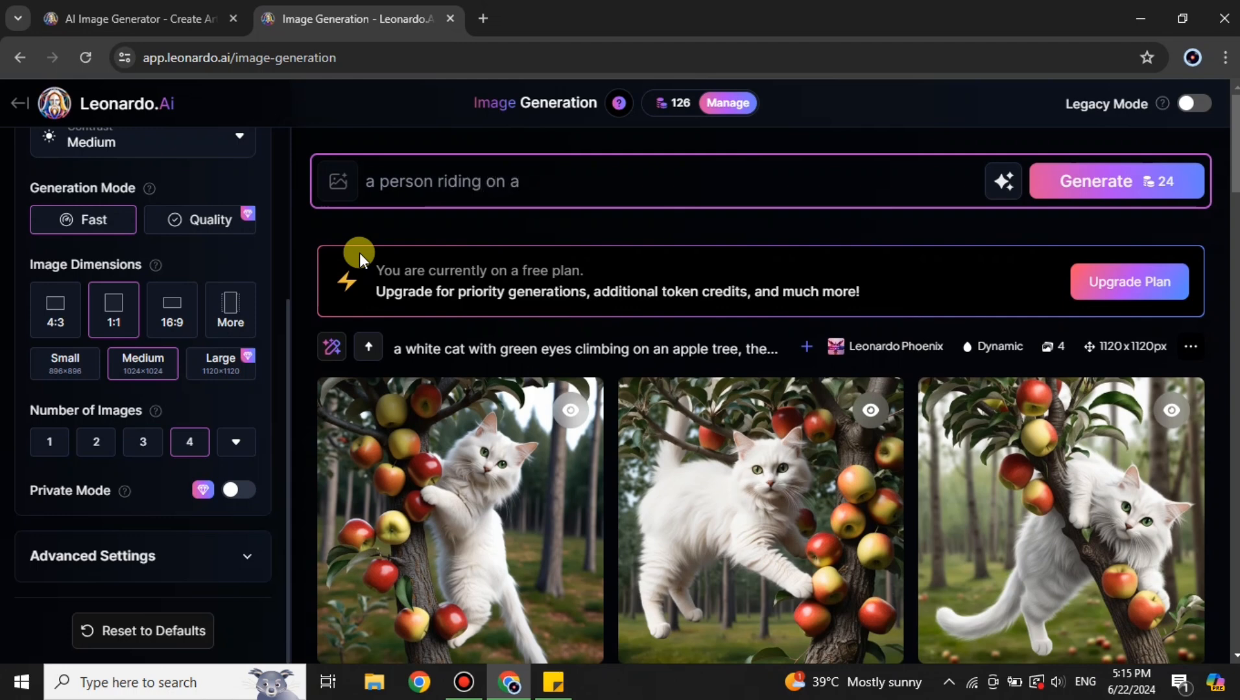
text( bike, the bike is sports bike, the )
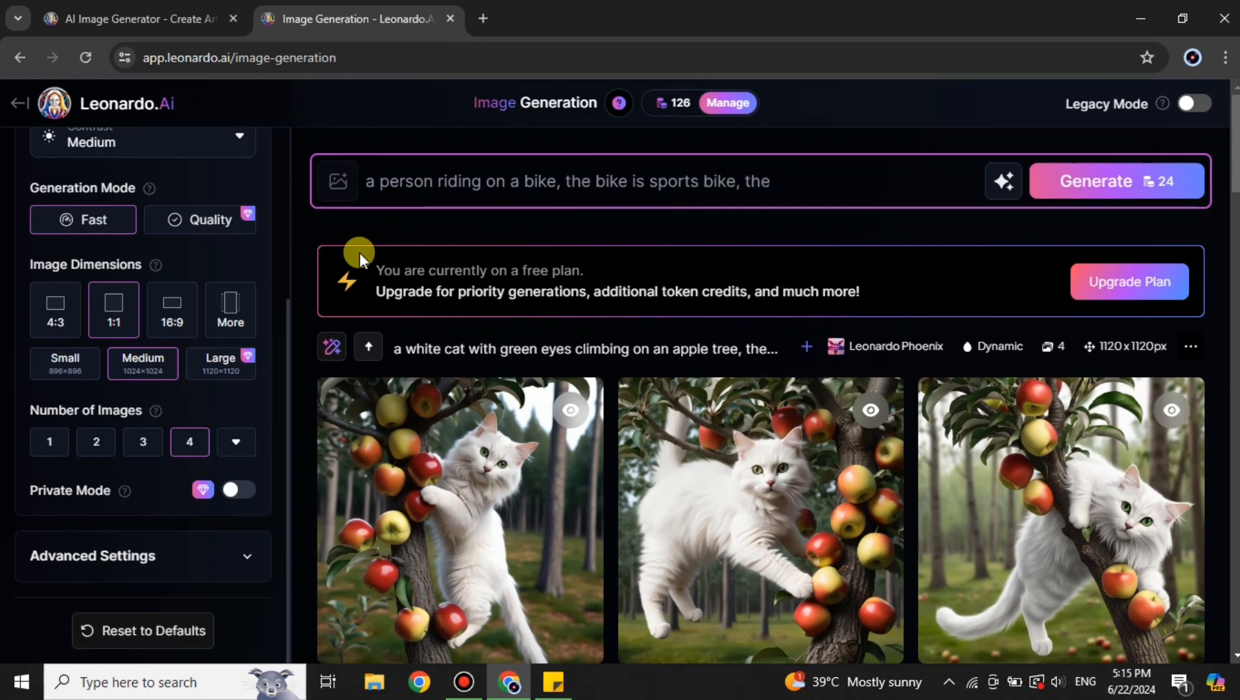
Complete the prompt with "person is wearing helmet with riding suit , there are mountains in the background, pixar style, cartoonish, 4k, landscape".
text(person is waering )
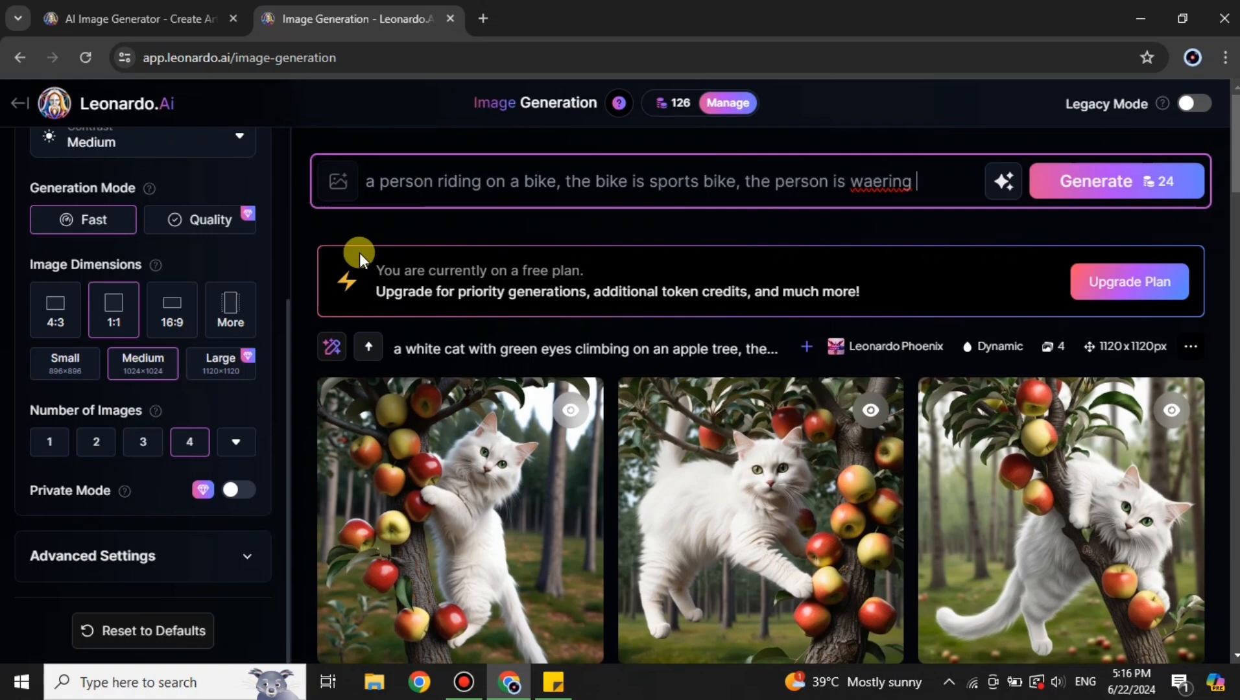
text(helmet with t)
text(4)
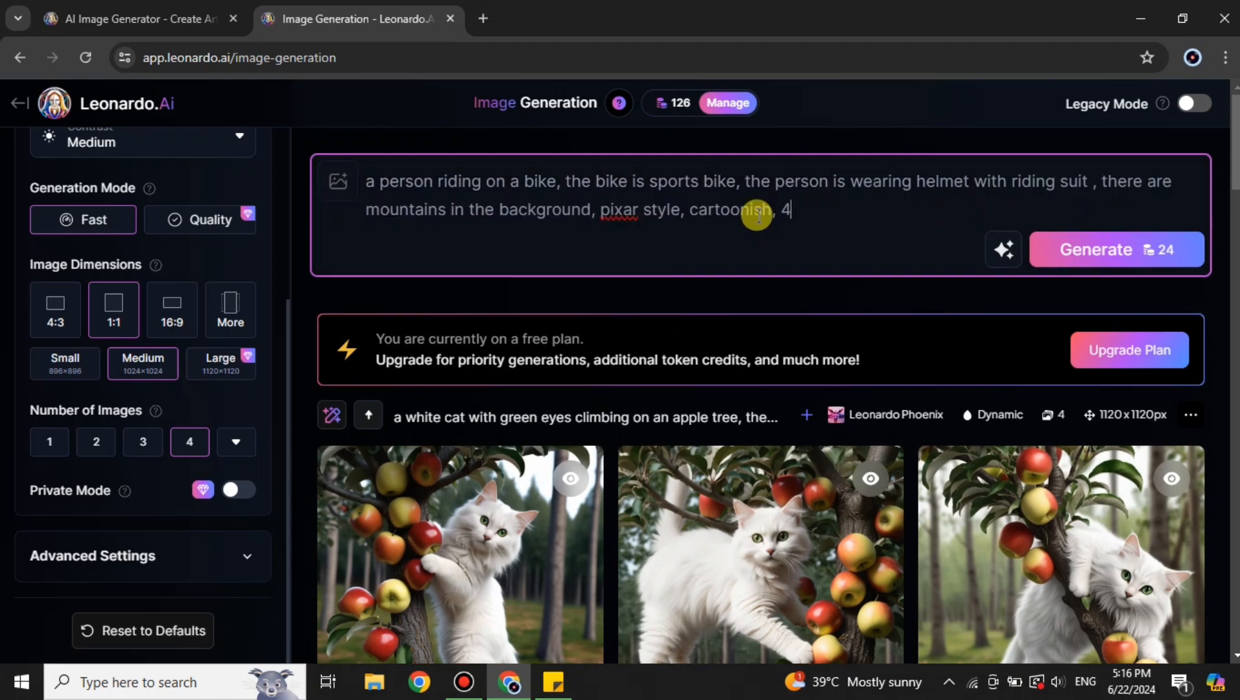
text(k)
text(, lamndscape)
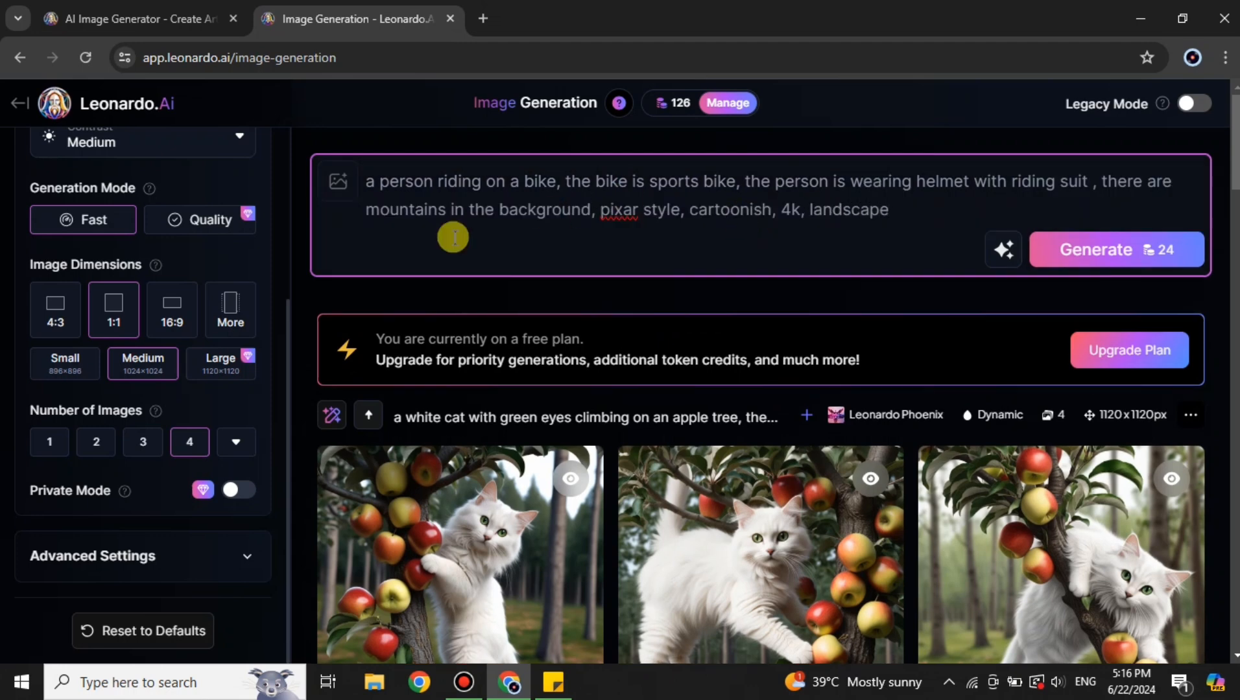
Set the image dimensions to 4:3 at Small size and the preset style to Creative.
click(65, 362)
click(52, 322)
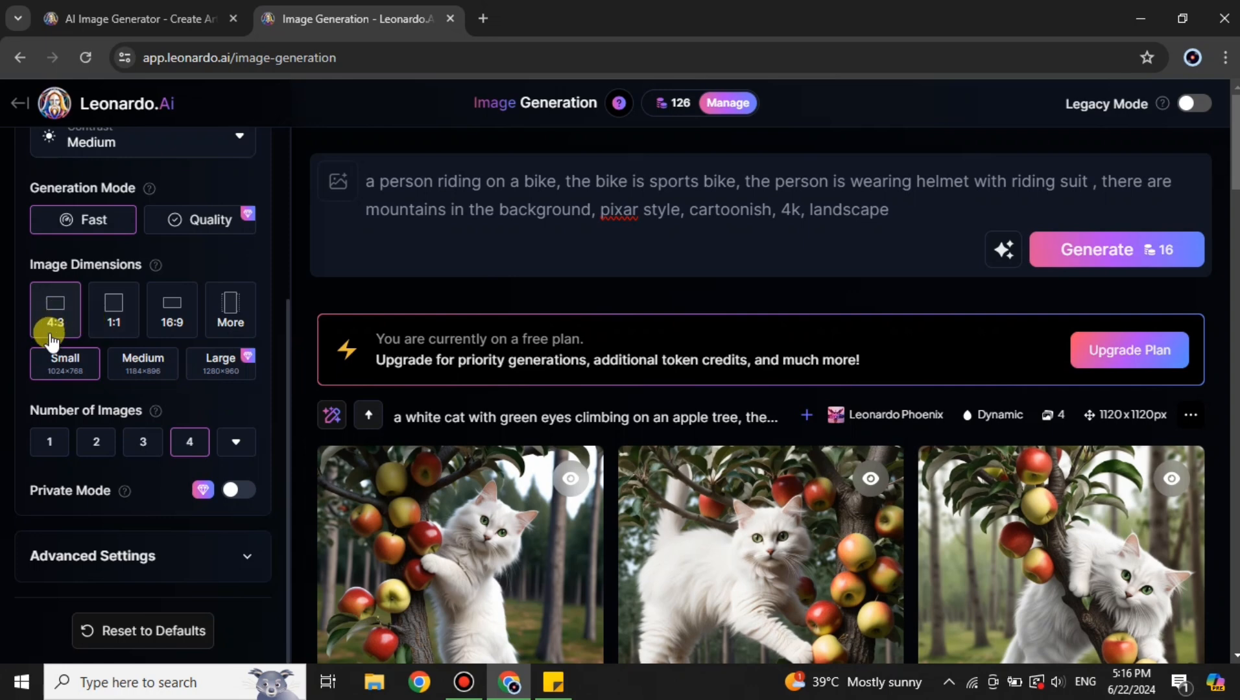
scroll(244, 292, up, 1)
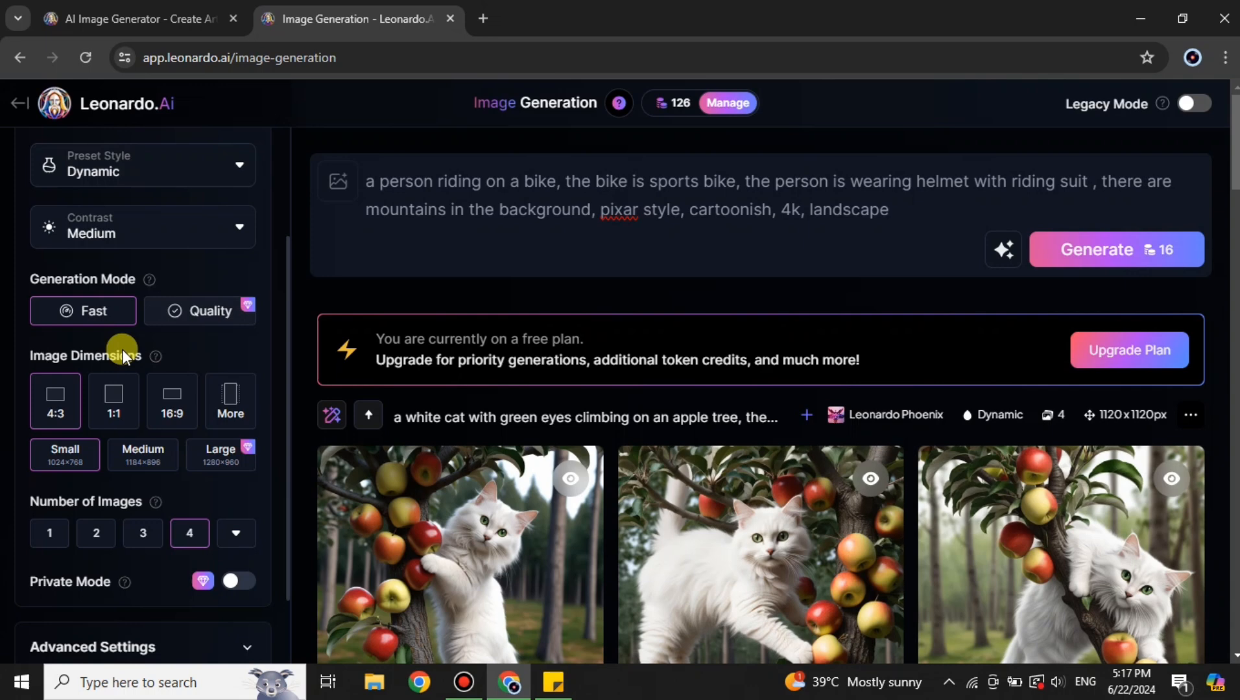
scroll(138, 256, up, 2)
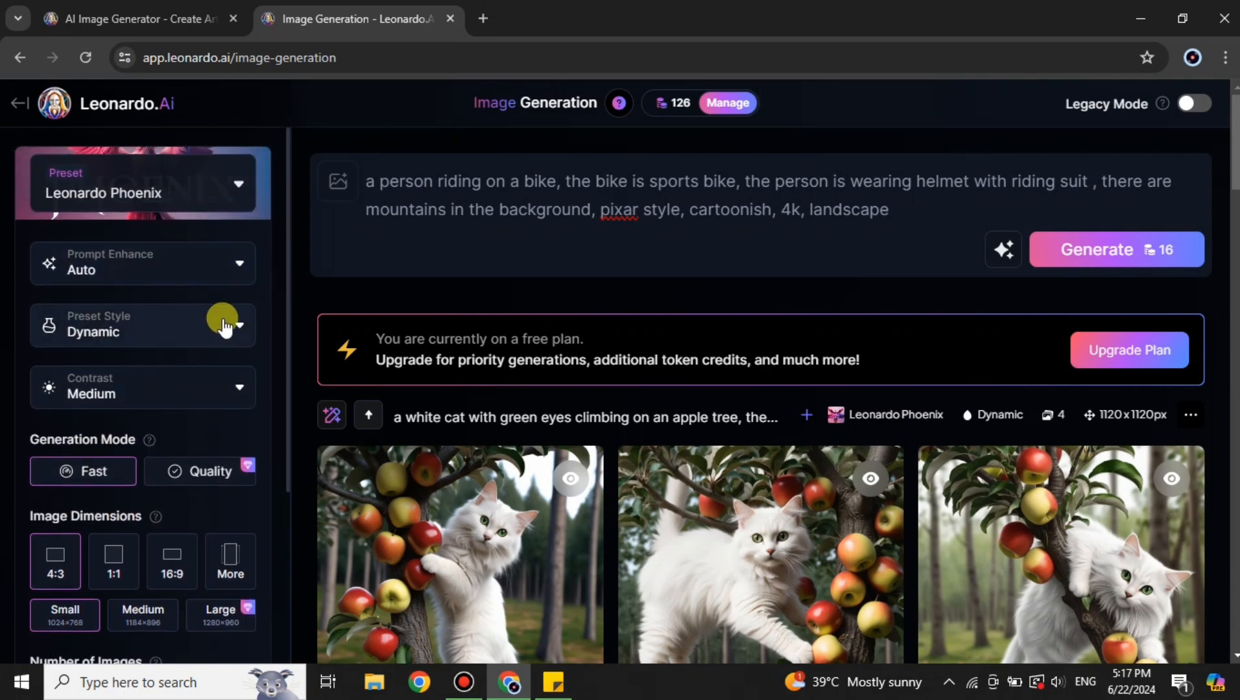
click(223, 324)
scroll(194, 441, down, 5)
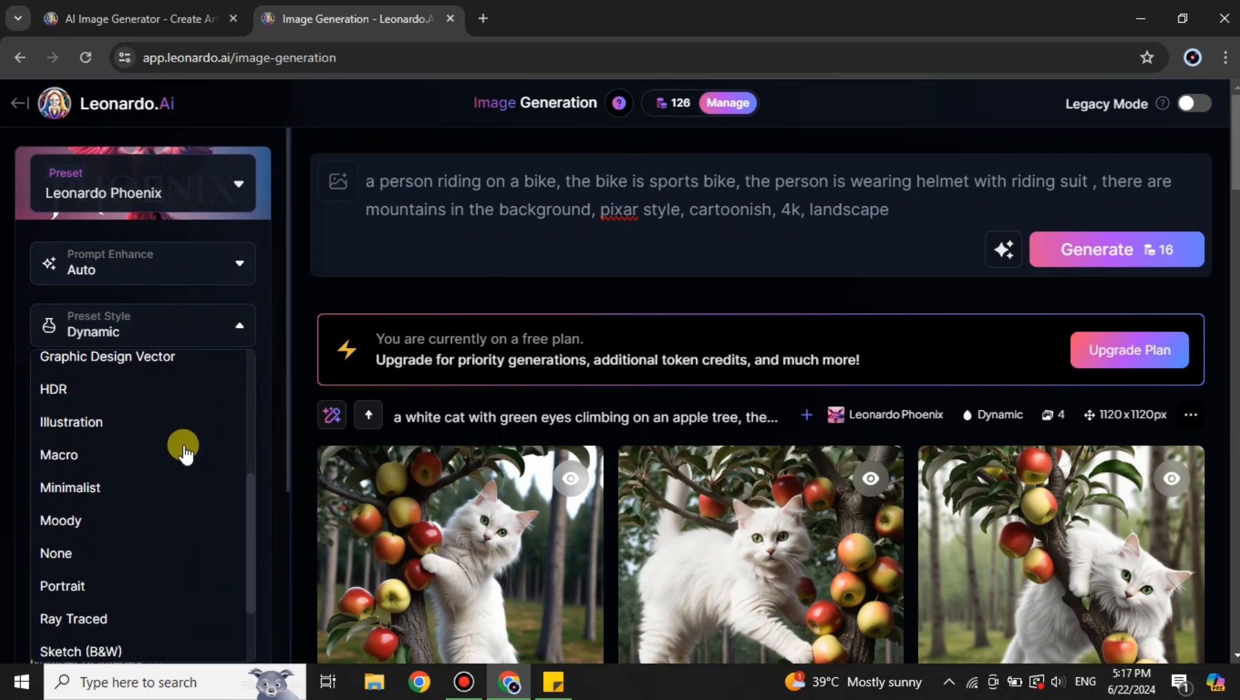
scroll(158, 452, down, 1)
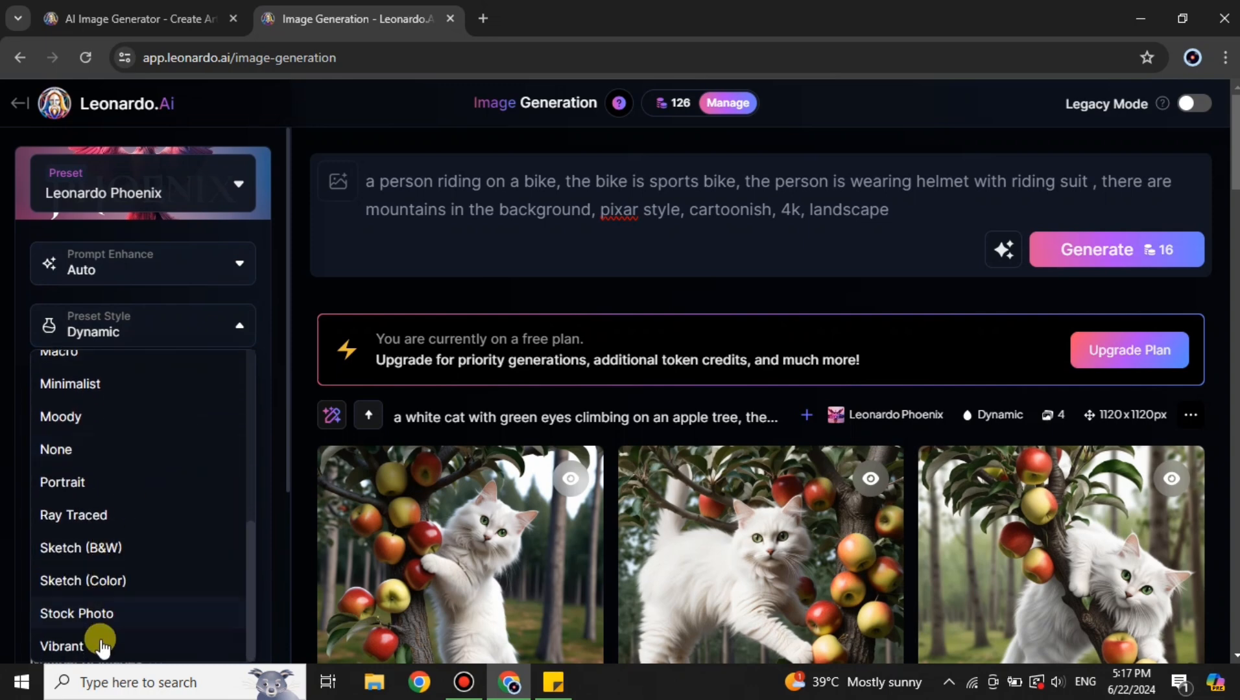
scroll(104, 632, down, 3)
scroll(107, 622, up, 5)
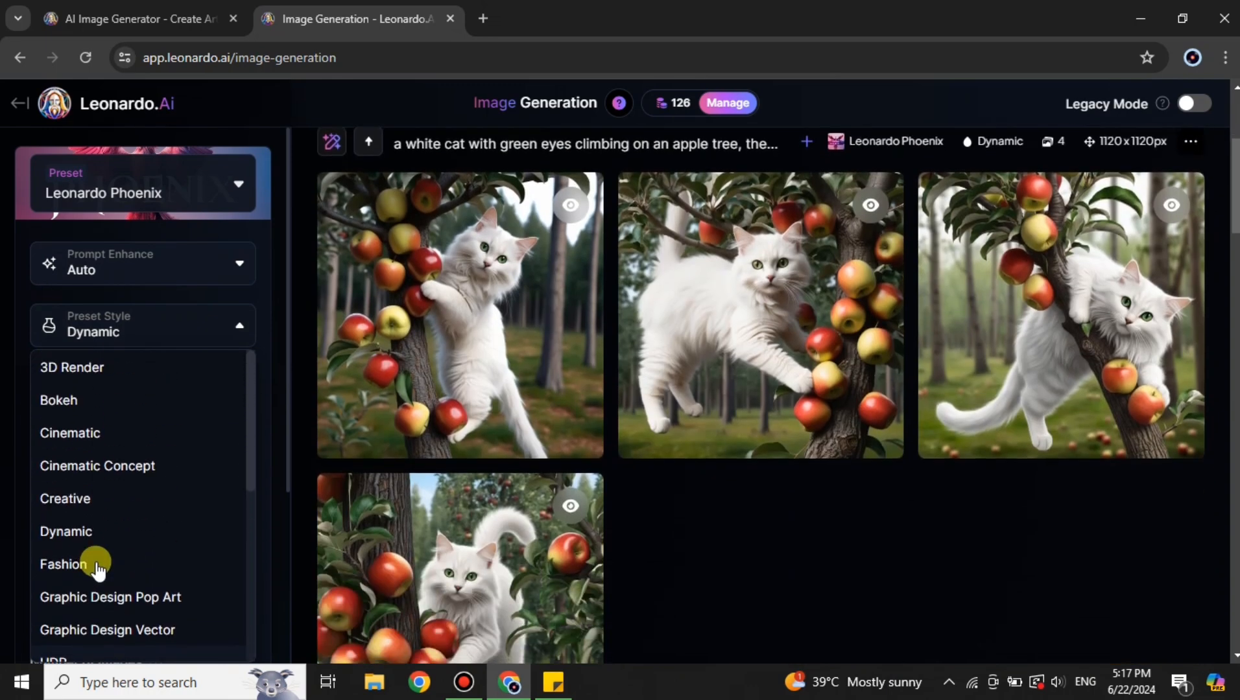
click(129, 513)
Enable the negative prompt in the advanced settings, enter "irregular body, bad quality" and generate the bike images.
scroll(214, 350, down, 3)
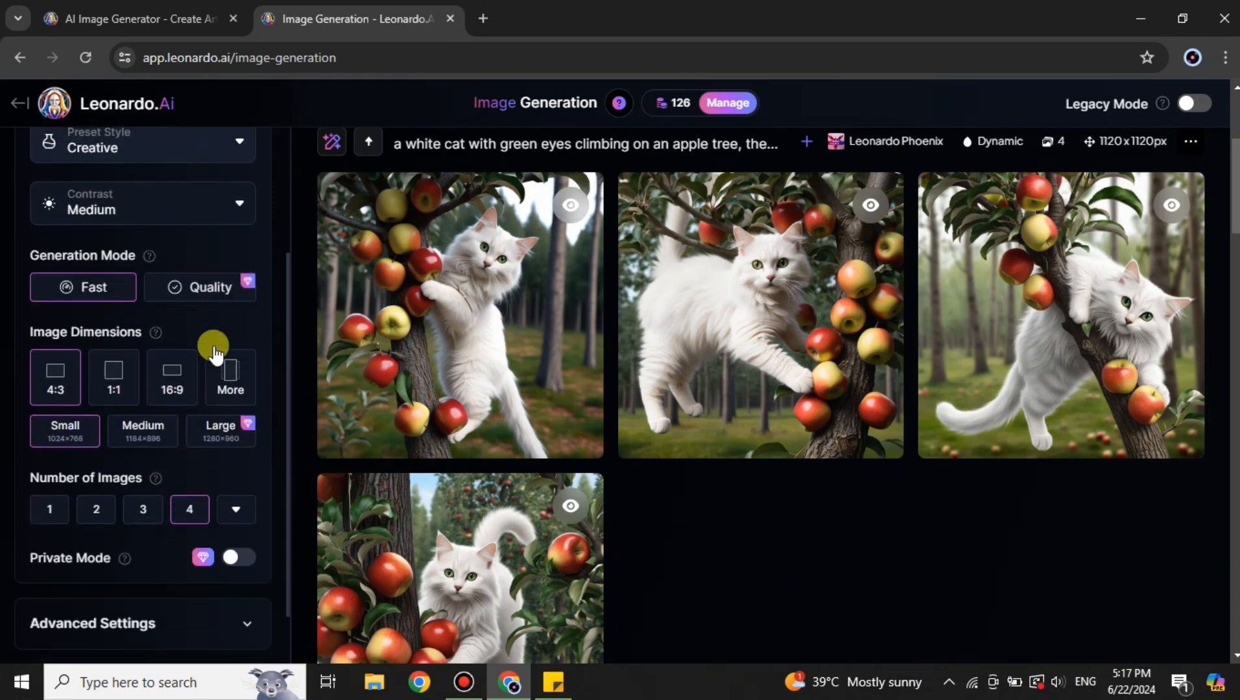
click(235, 555)
scroll(200, 451, down, 4)
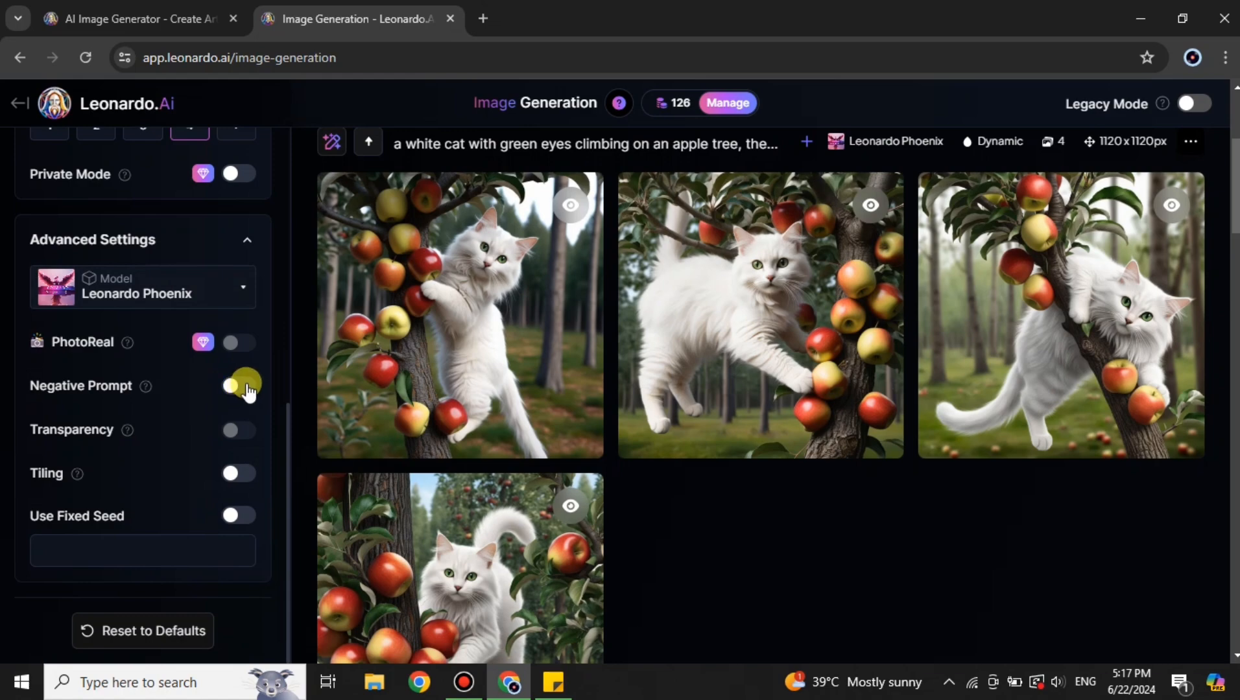
click(248, 391)
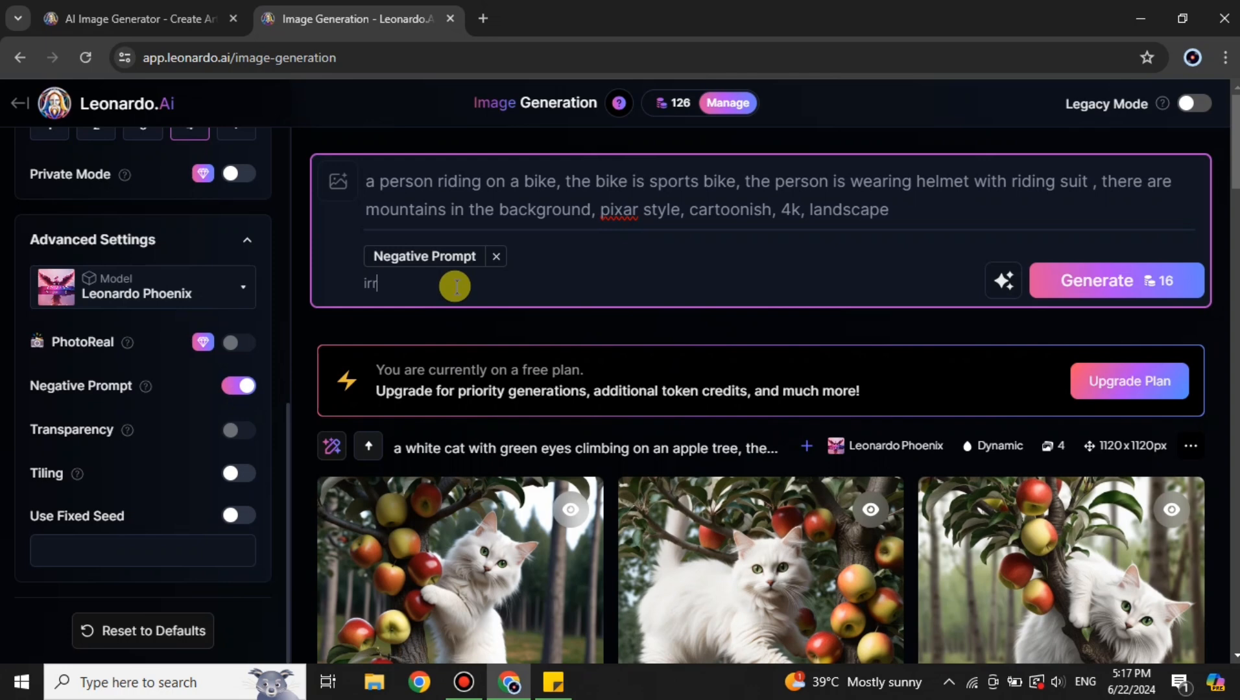
text(irregular body, bad quality)
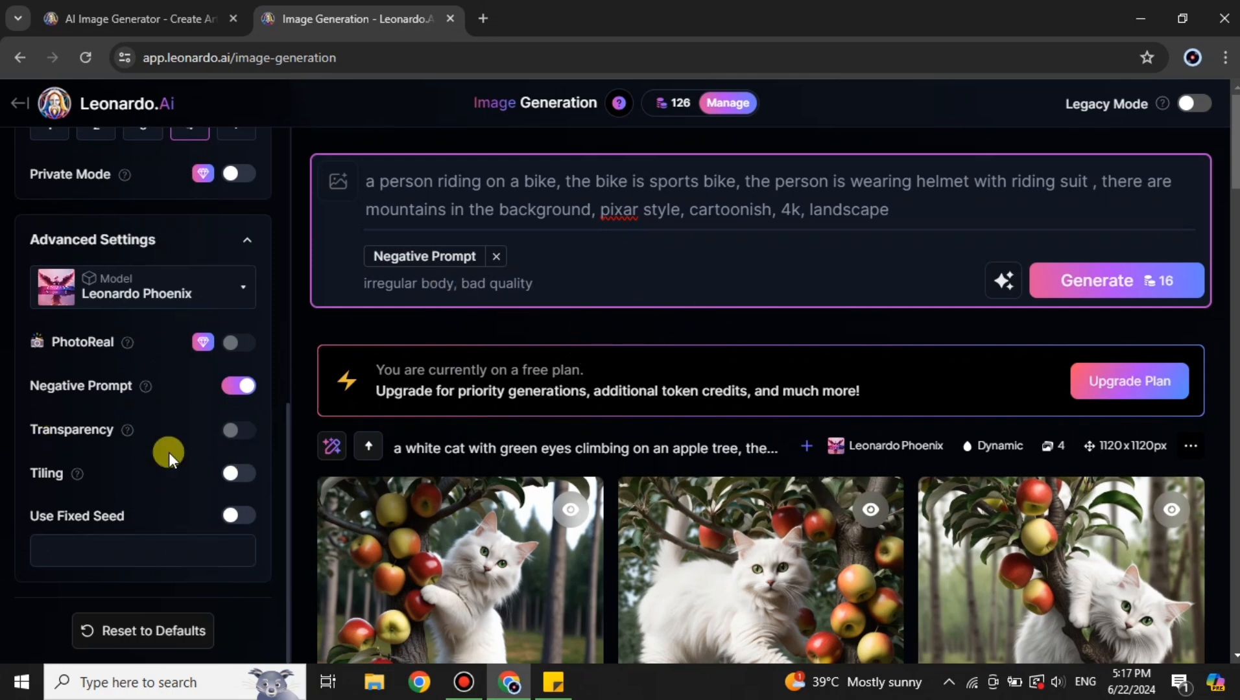
click(1149, 279)
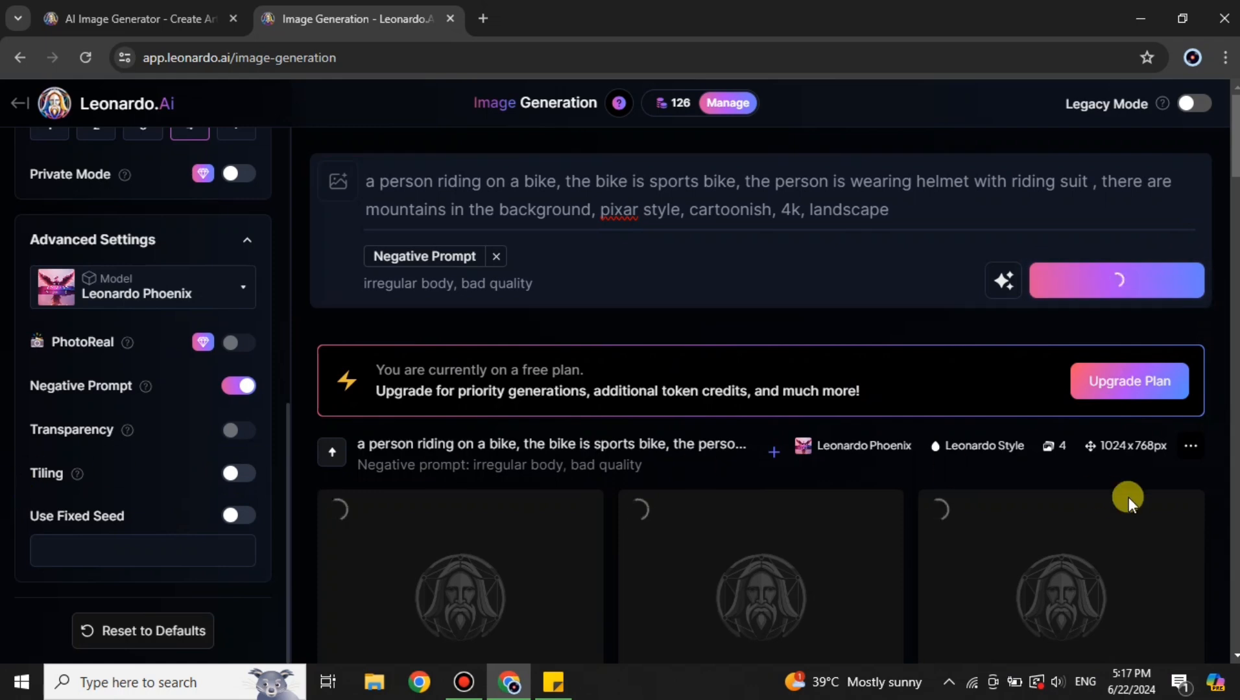